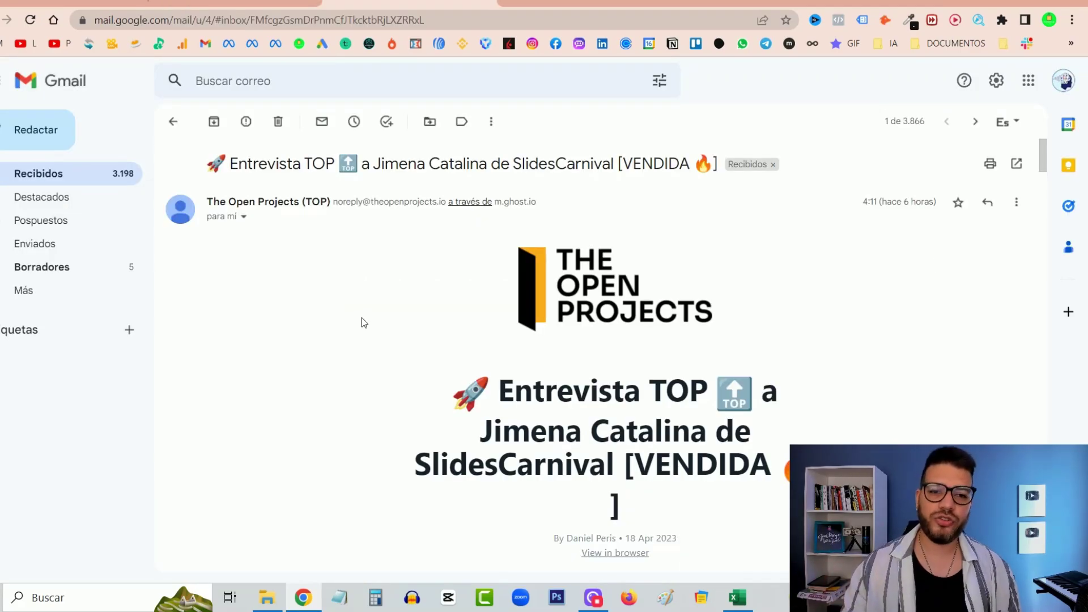
Read through the newsletter interview with the SlidesCarnival founder, from the background questions to the business sale and past mistakes
scroll(371, 259, "down", 10)
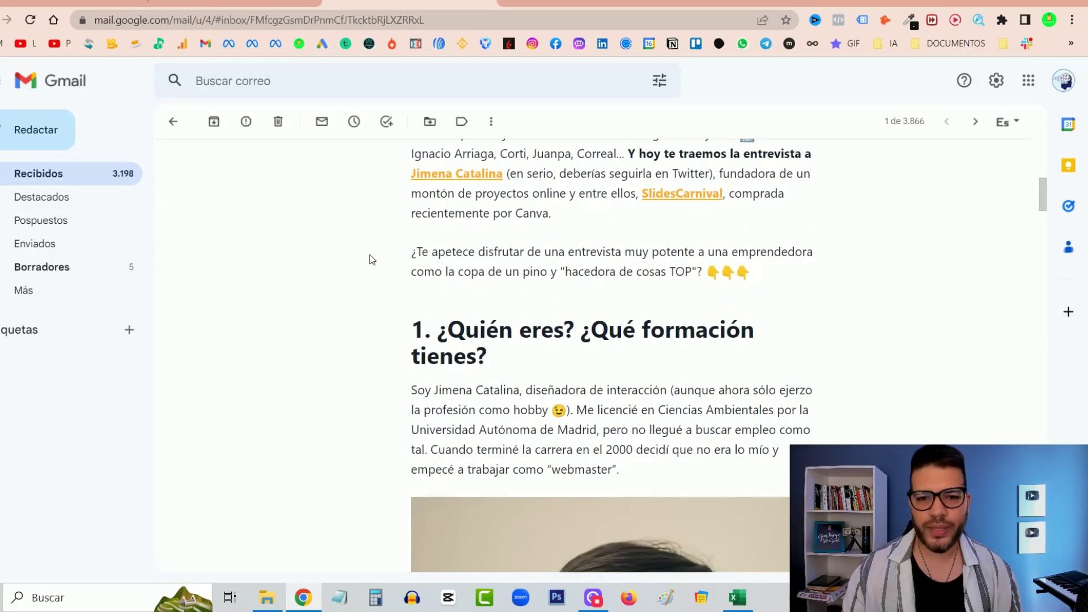
scroll(372, 260, "down", 5)
scroll(372, 264, "up", 5)
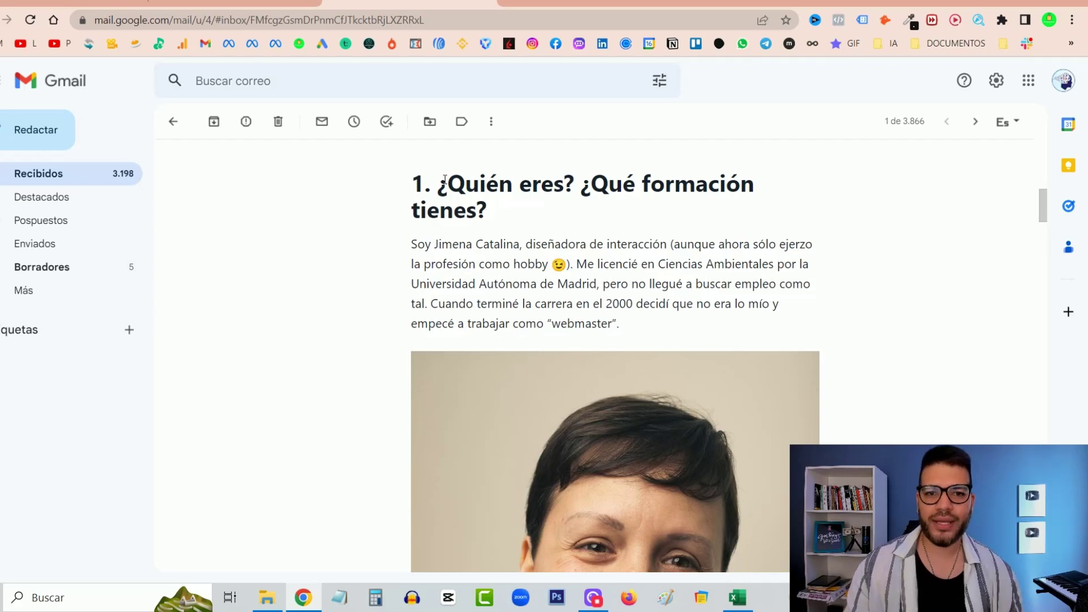
scroll(493, 215, "down", 1)
scroll(493, 215, "up", 1)
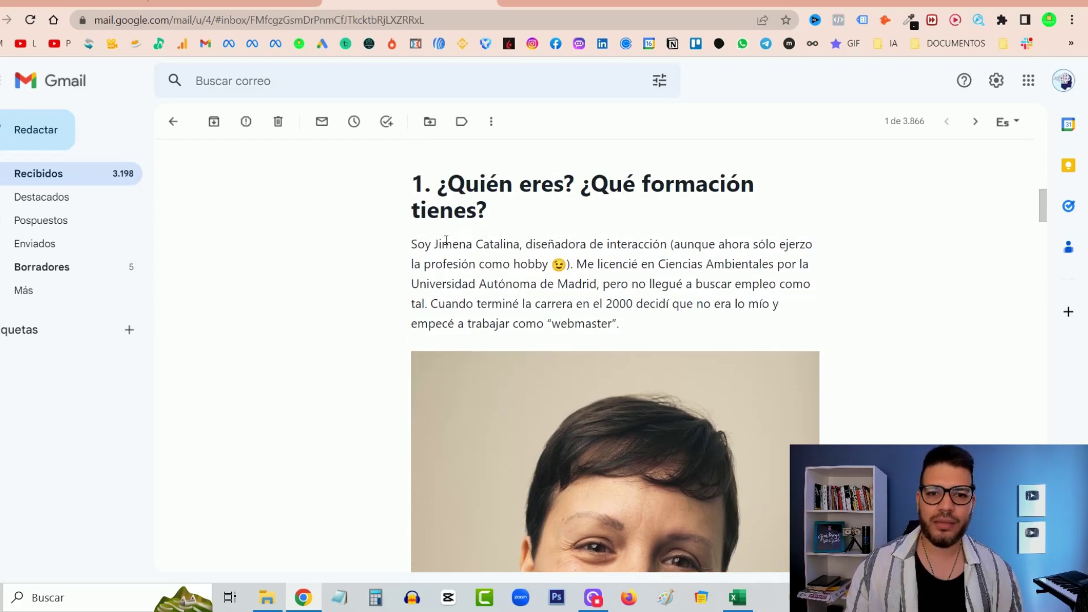
scroll(456, 224, "down", 2)
scroll(635, 176, "down", 8)
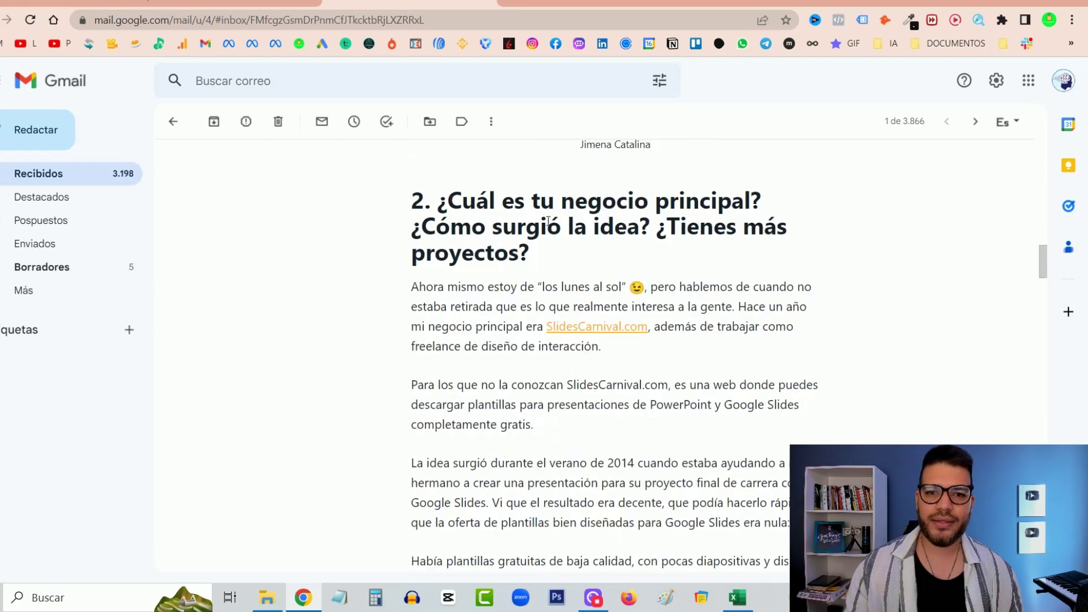
left_click_drag(423, 223, 486, 223)
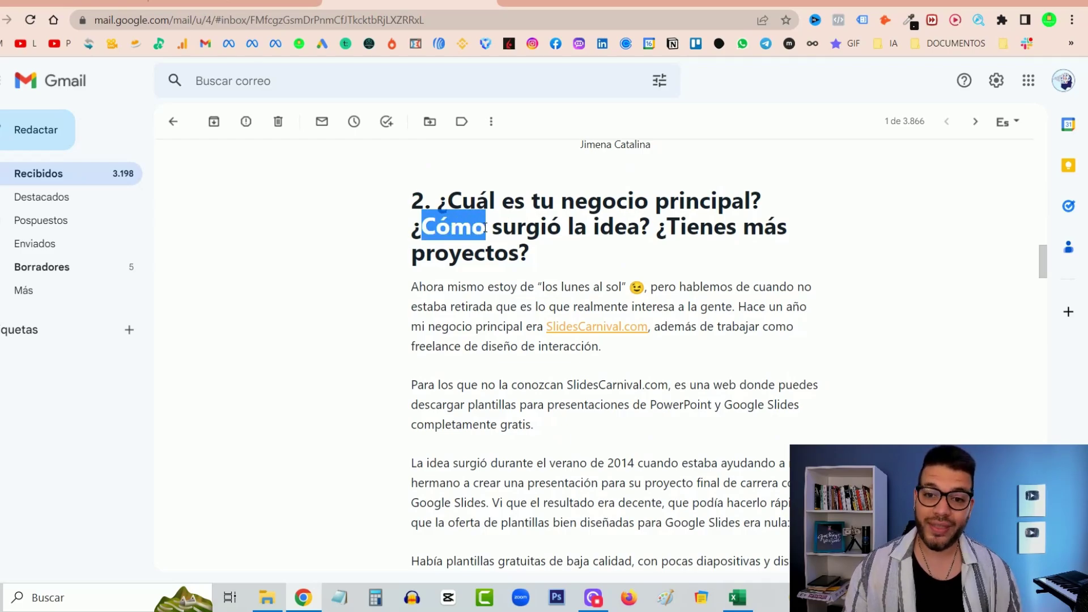
scroll(494, 237, "down", 2)
scroll(493, 238, "down", 8)
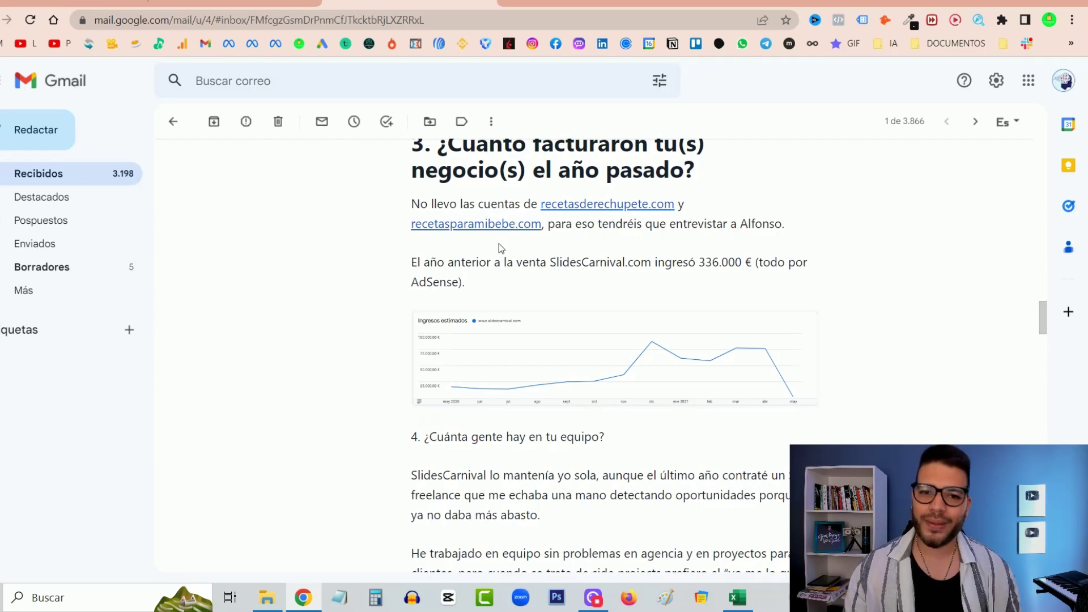
scroll(499, 249, "down", 6)
scroll(499, 250, "down", 4)
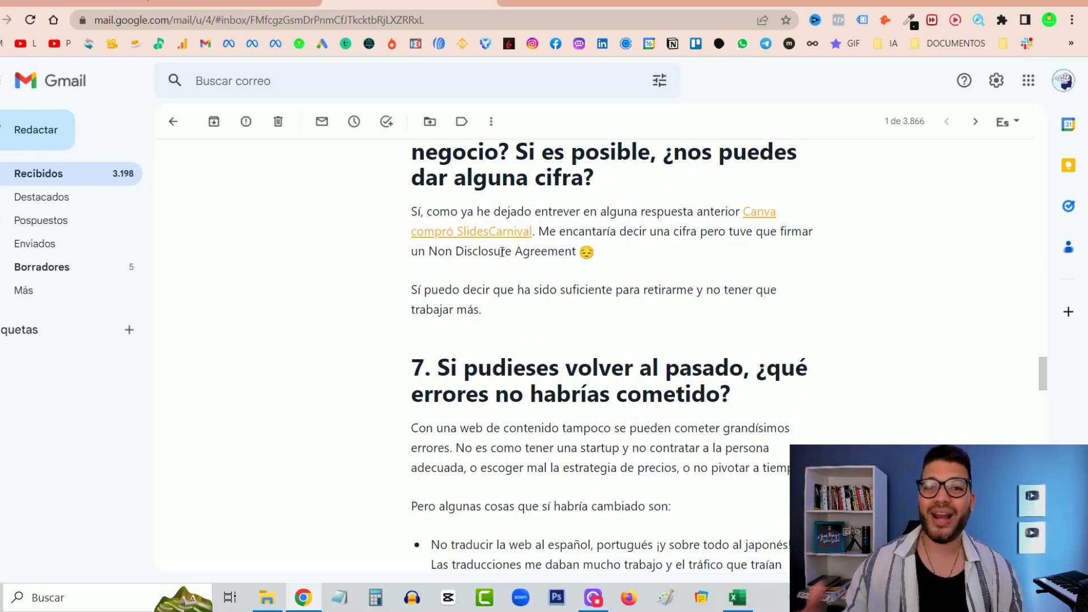
scroll(537, 250, "down", 10)
scroll(537, 250, "down", 2)
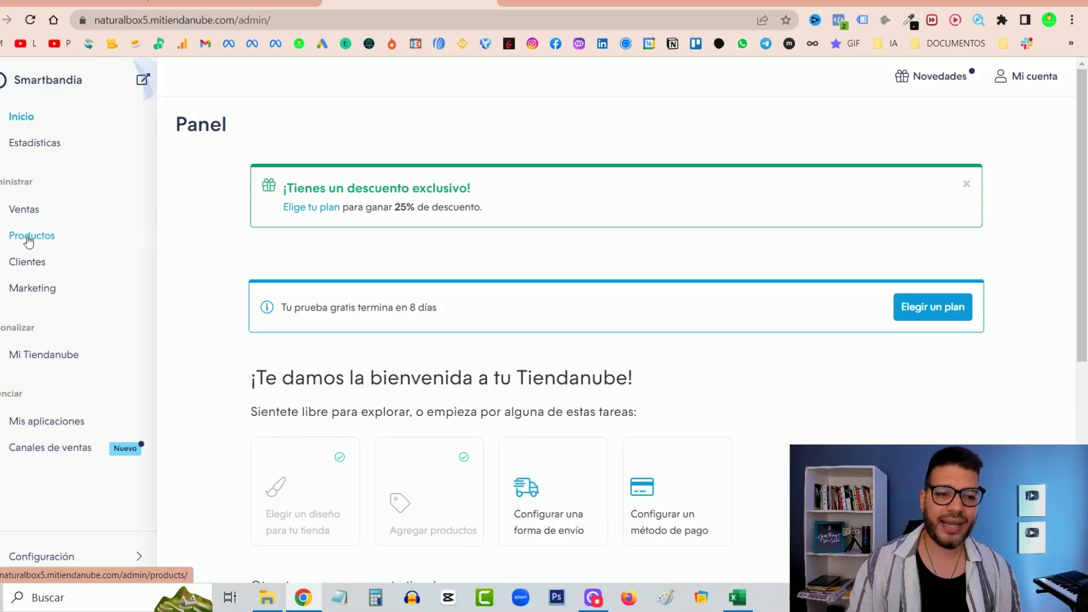
Look over the Tiendanube store's discount coupons and its design page with the current and draft themes
left_click(25, 290)
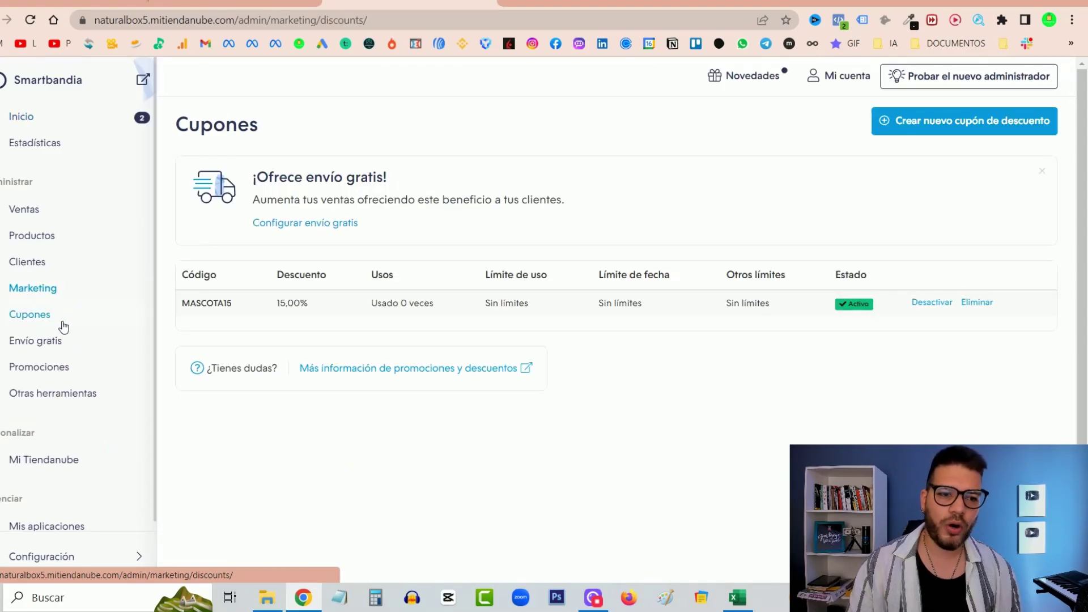
scroll(76, 337, "down", 1)
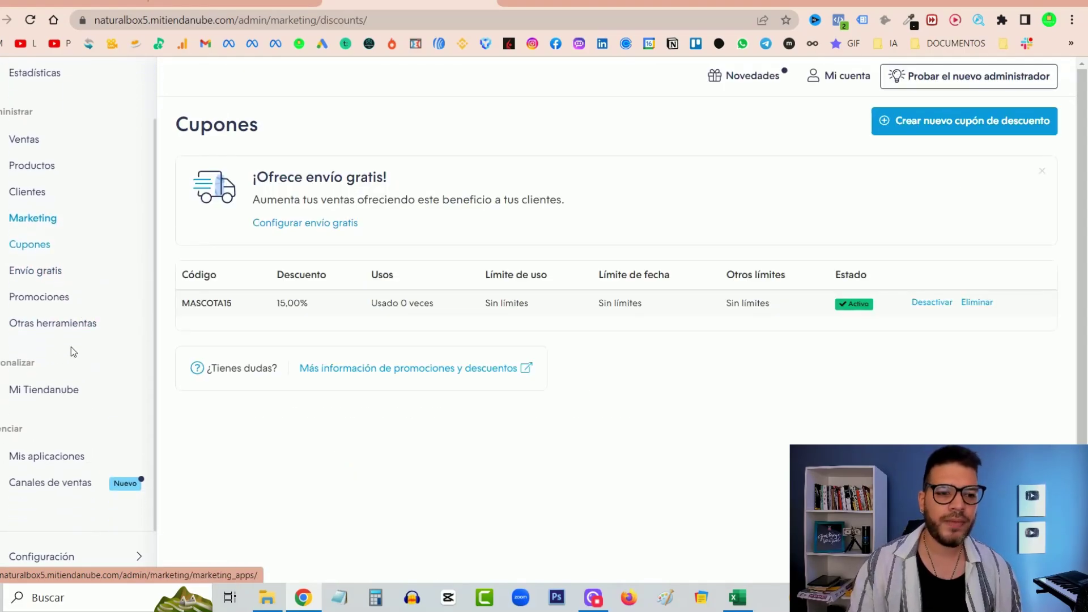
left_click(41, 390)
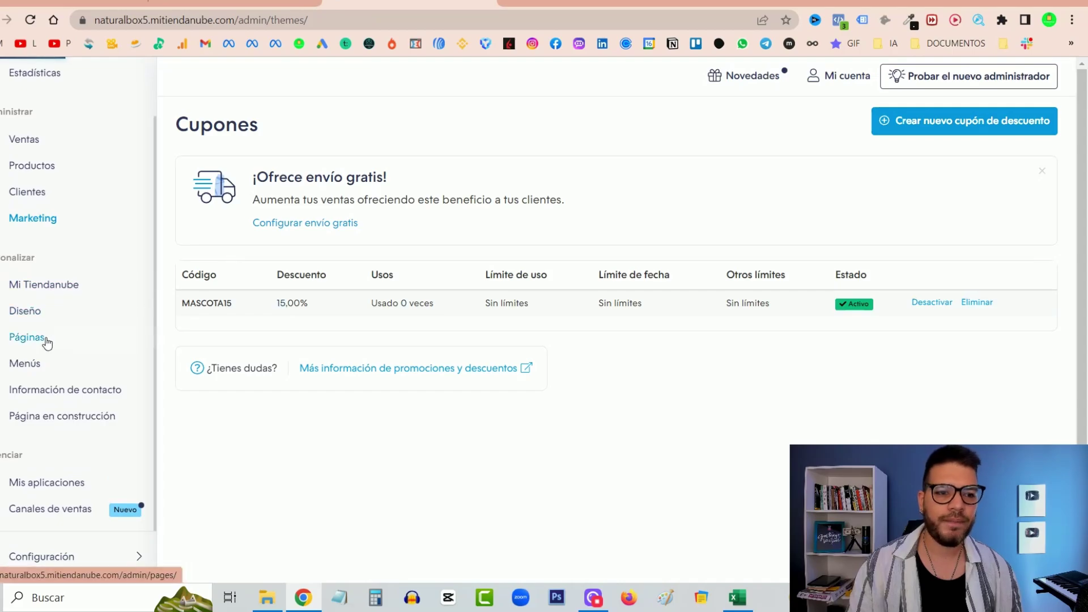
scroll(593, 288, "down", 1)
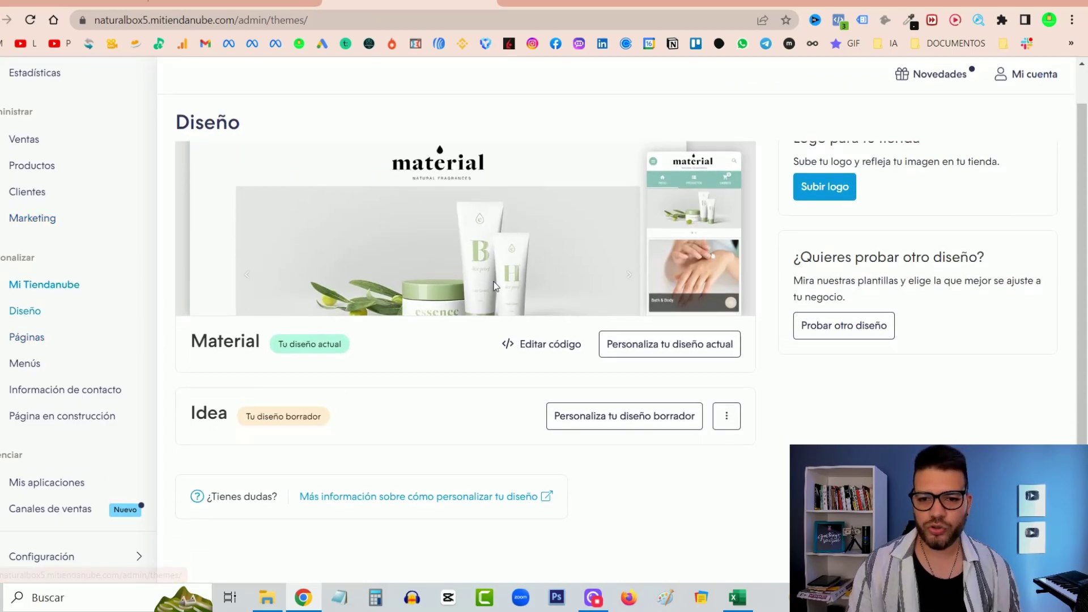
scroll(593, 288, "up", 1)
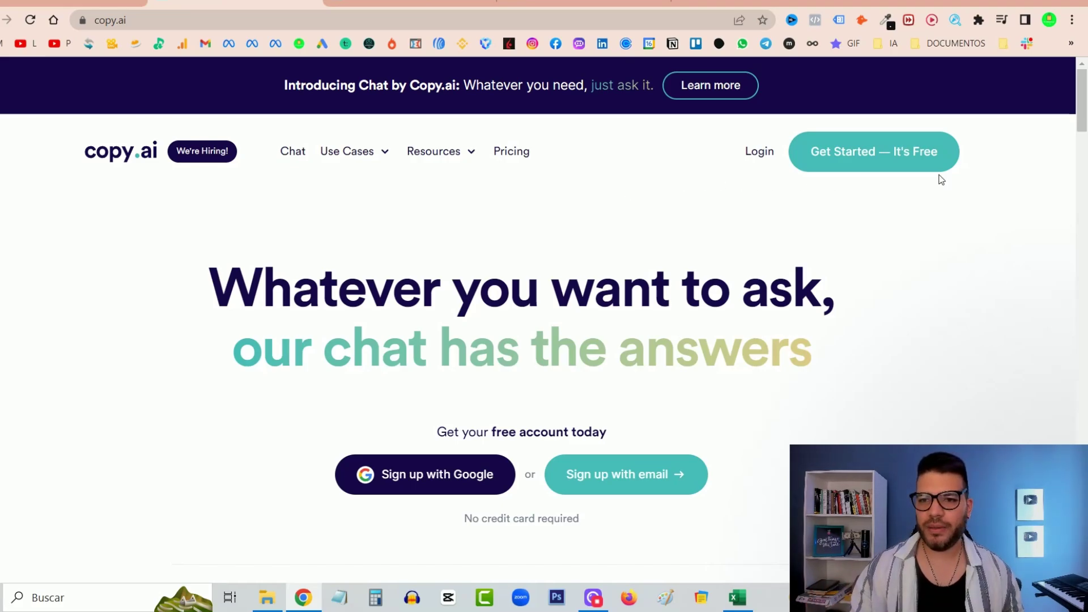
Ask the Copy.ai chat: "creame un texto para un anuncio sobre consultoria para emprendedores ecommerce"
left_click(411, 3)
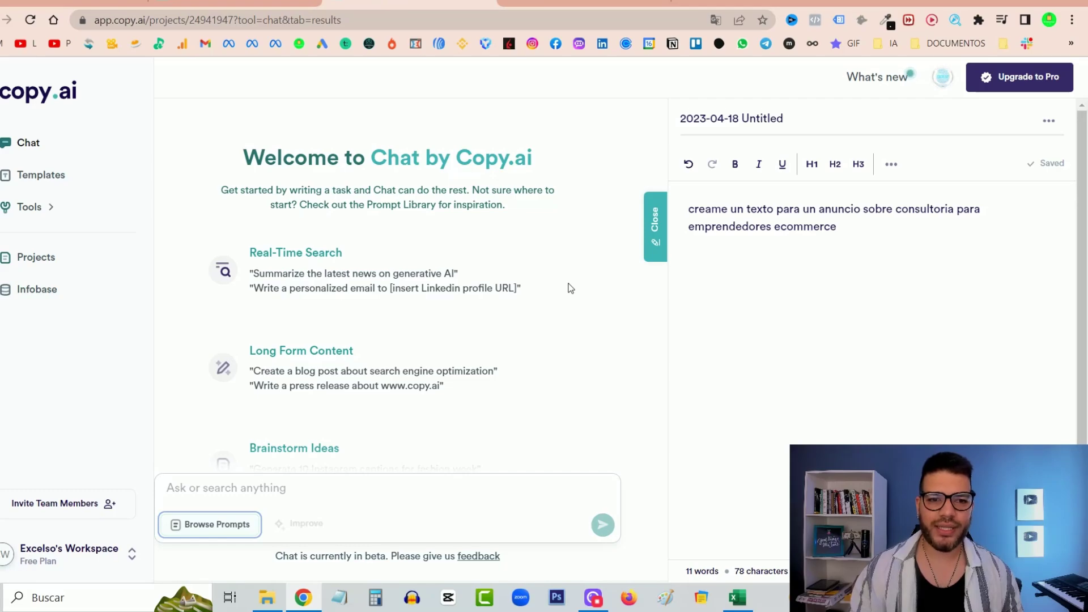
left_click(249, 490)
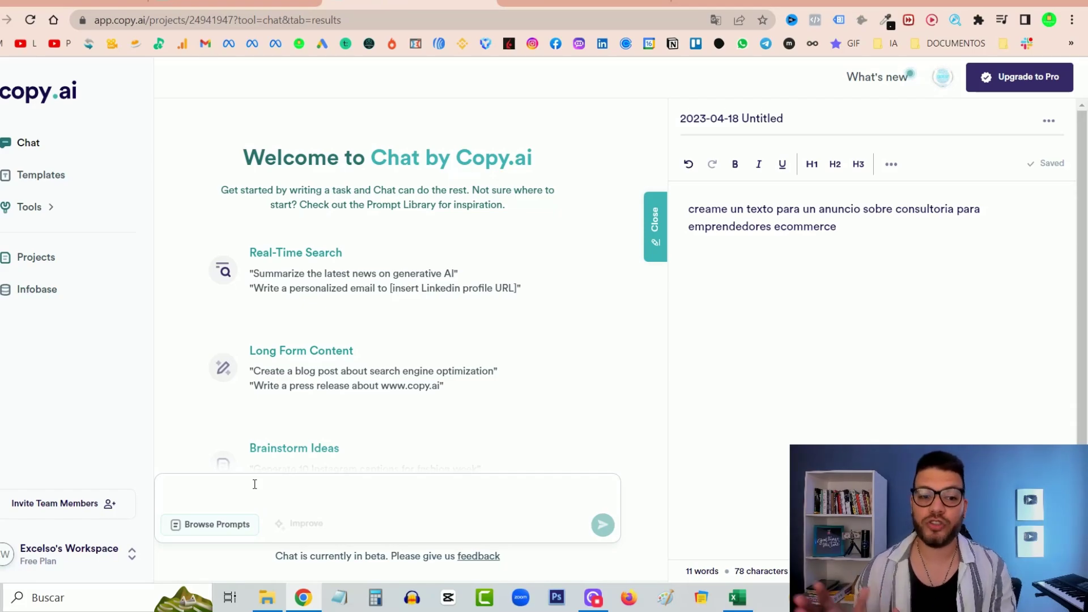
type("creame un texto para un anuncio sobre consultoria para emprendedores ecommerce")
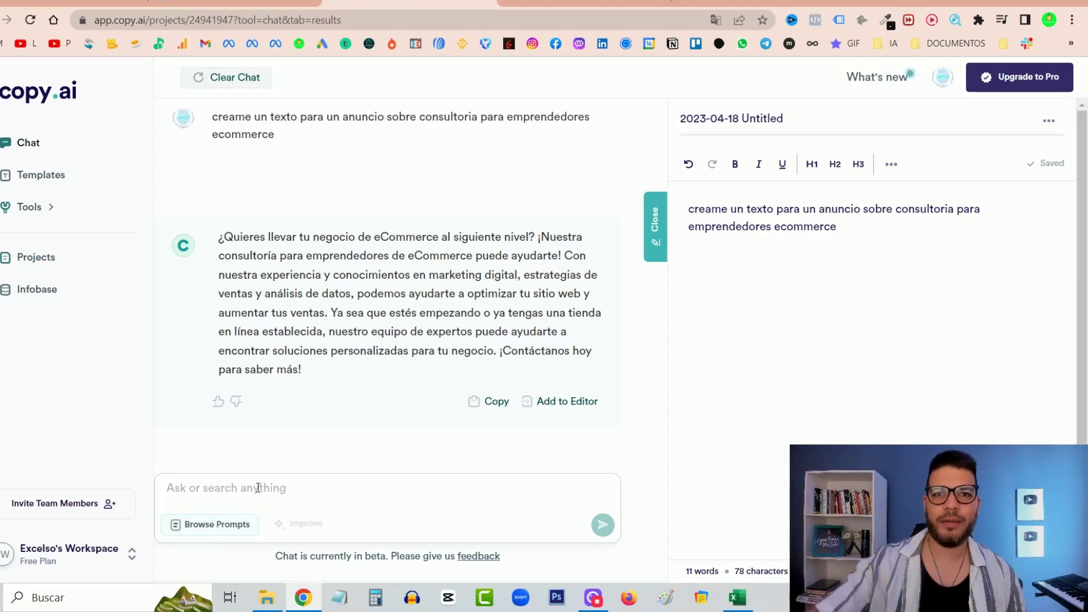
Open the Copy.ai prompt library and translate the page into Spanish
left_click(213, 524)
scroll(276, 245, "down", 1)
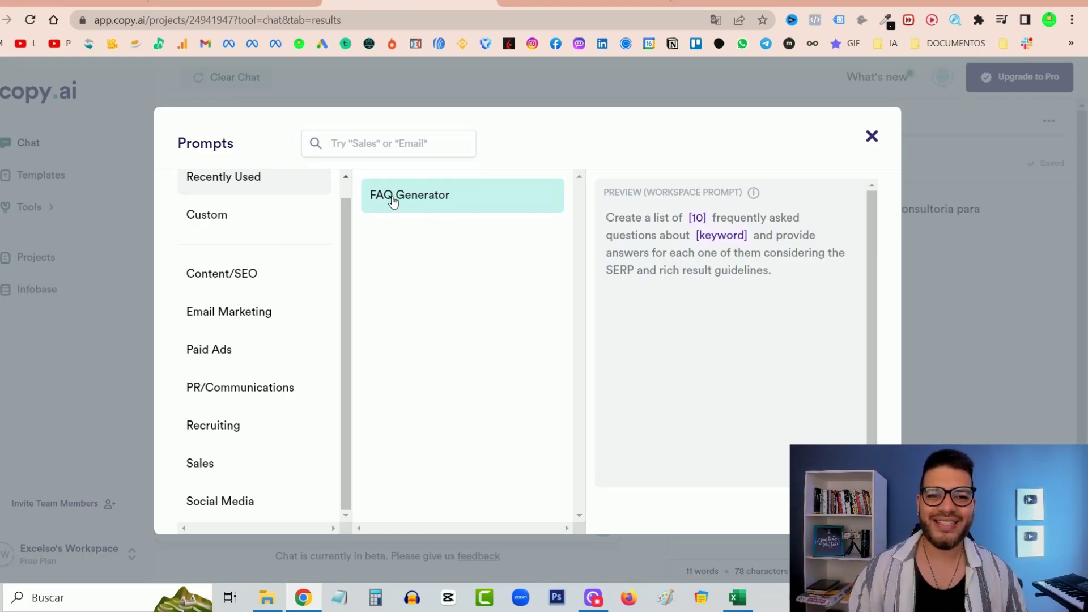
right_click(471, 331)
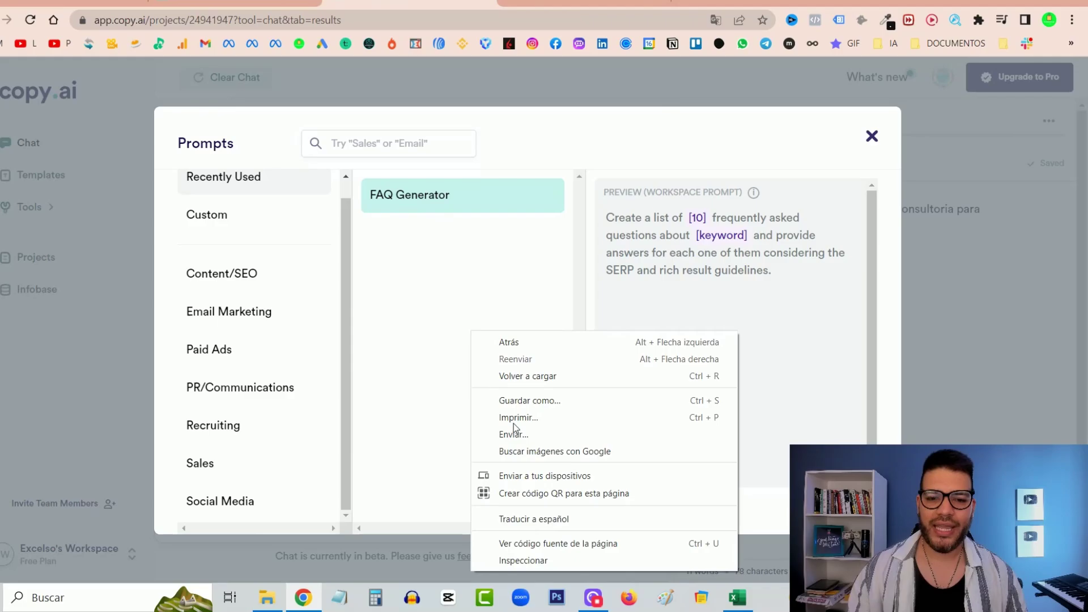
left_click(548, 519)
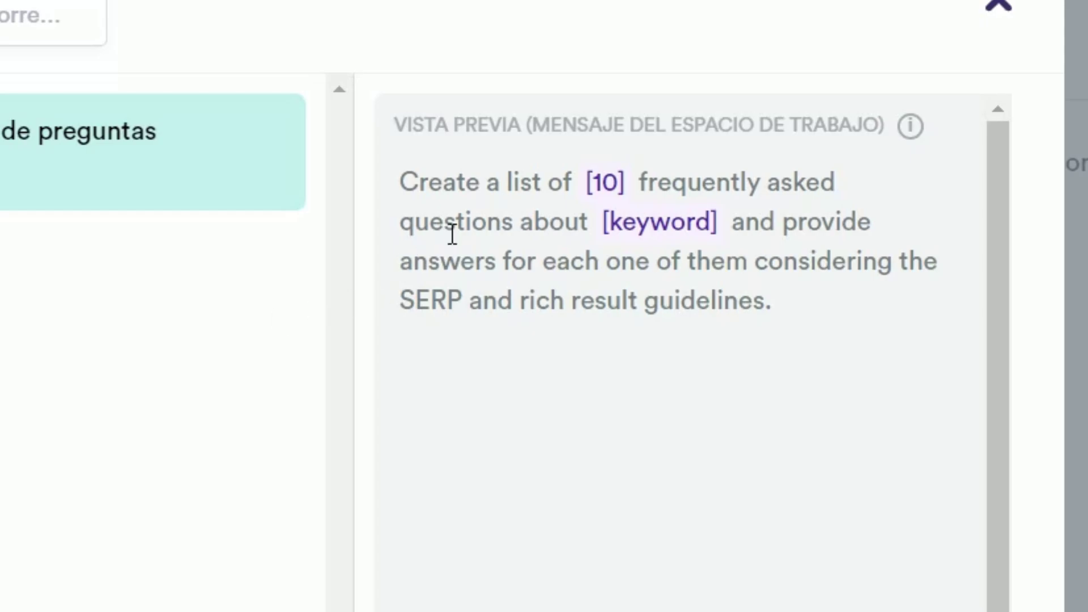
Review the FAQ generator prompt's preview and its placeholders, and insert the prompt into the chat message
left_click_drag(401, 180, 579, 170)
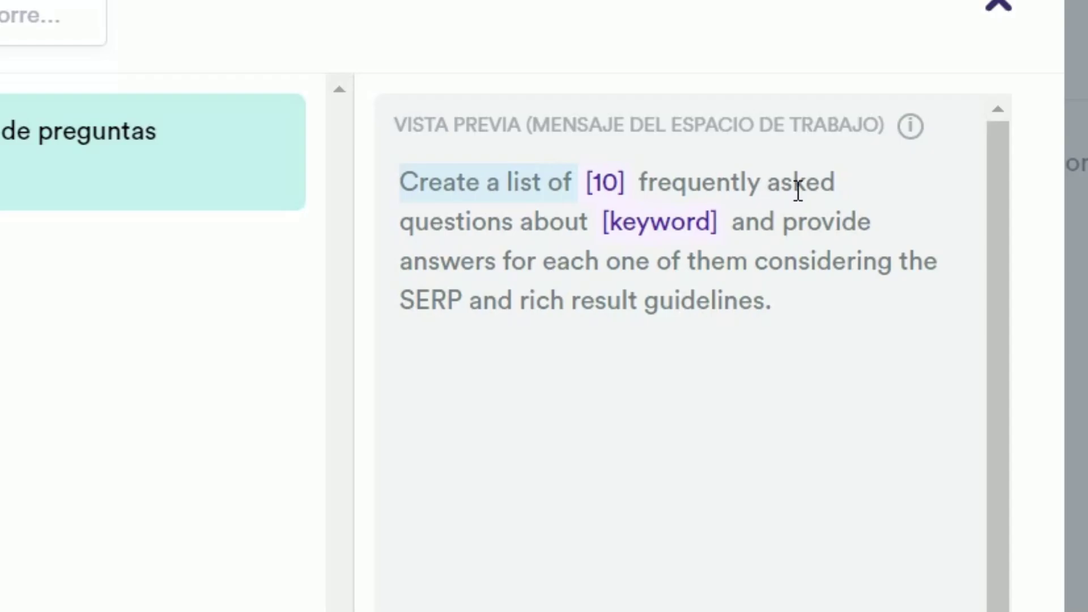
left_click(605, 223)
left_click_drag(645, 223, 738, 217)
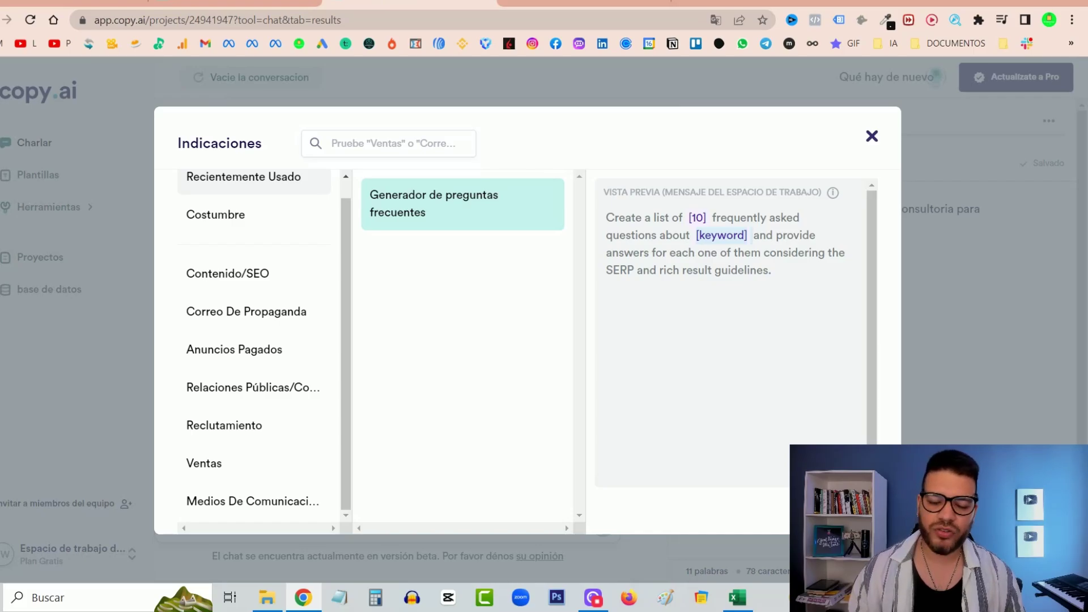
key("Return")
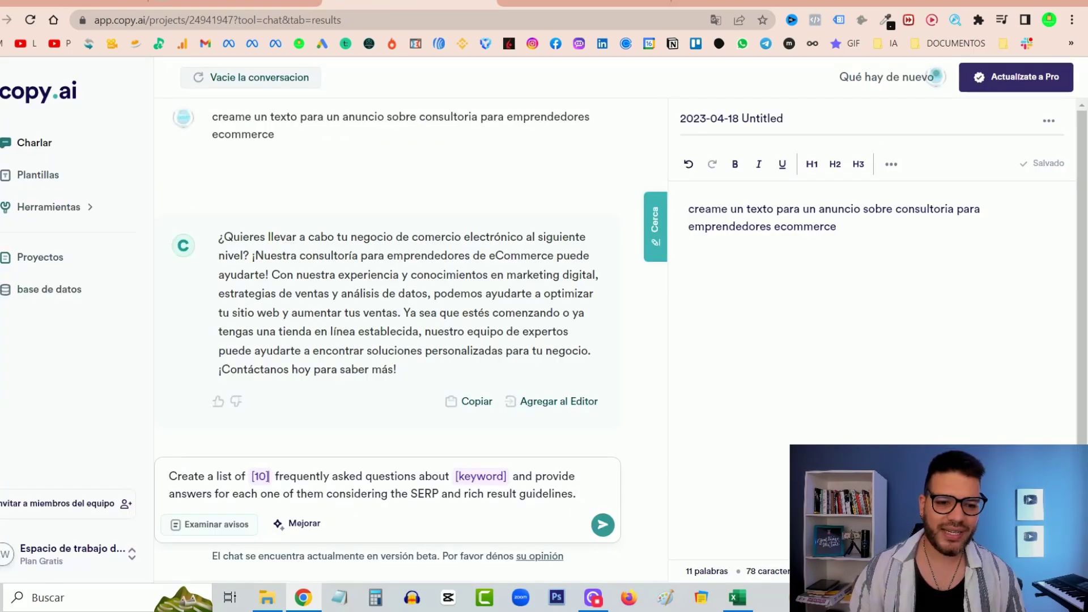
Replace the [10] placeholder in the chat prompt with 5
left_click(274, 473)
key("BackSpace")
key("BackSpace")
key("BackSpace")
key("BackSpace")
key("BackSpace")
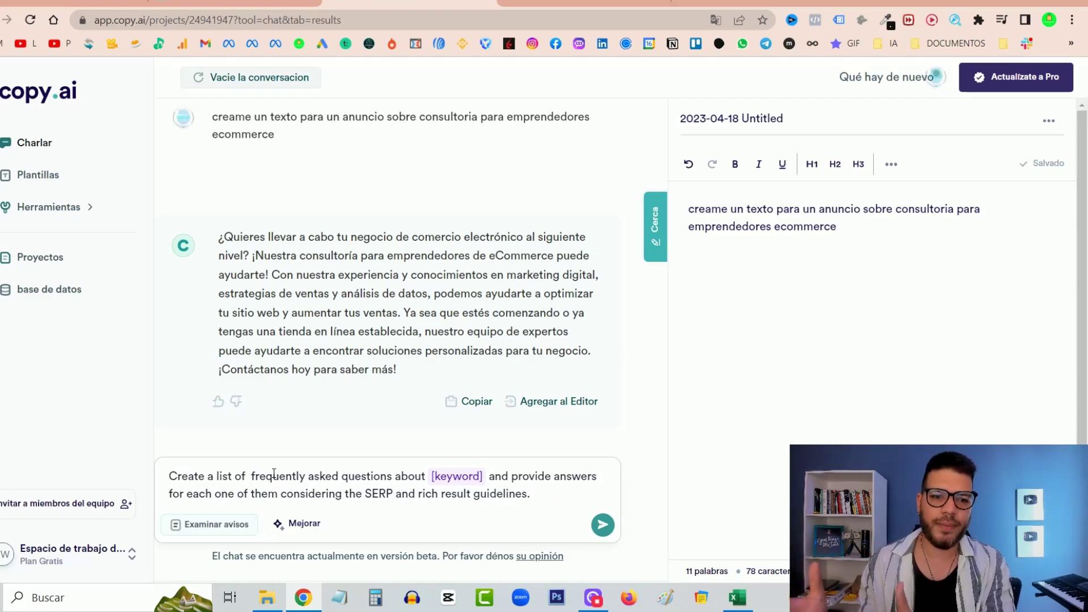
type("5")
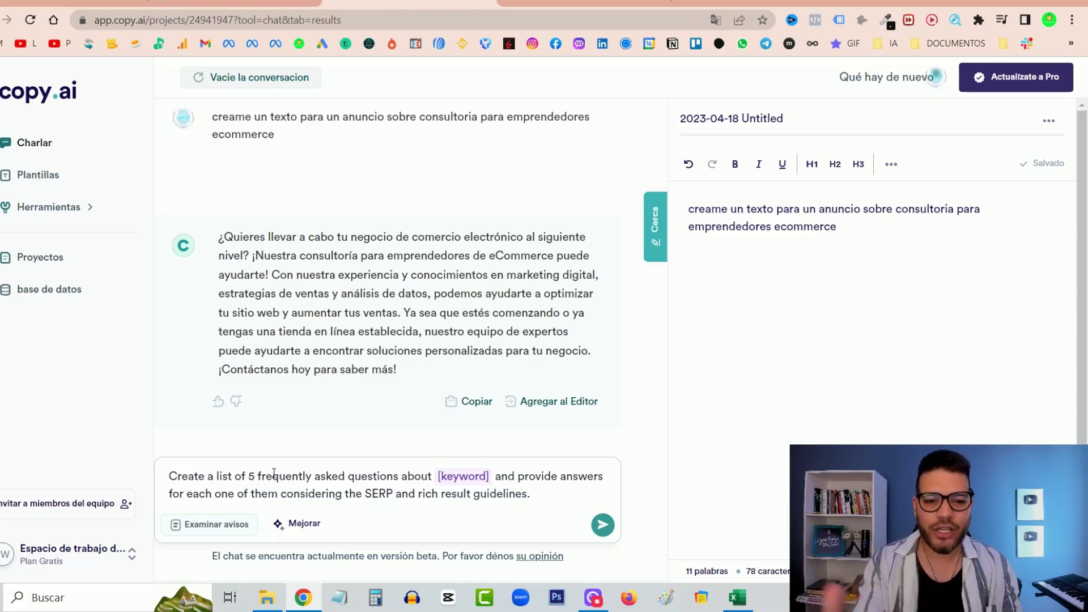
Replace the [keyword] placeholder with "un negocio de consultoria" aimed at e-commerce entrepreneurs and send the prompt
left_click(447, 476)
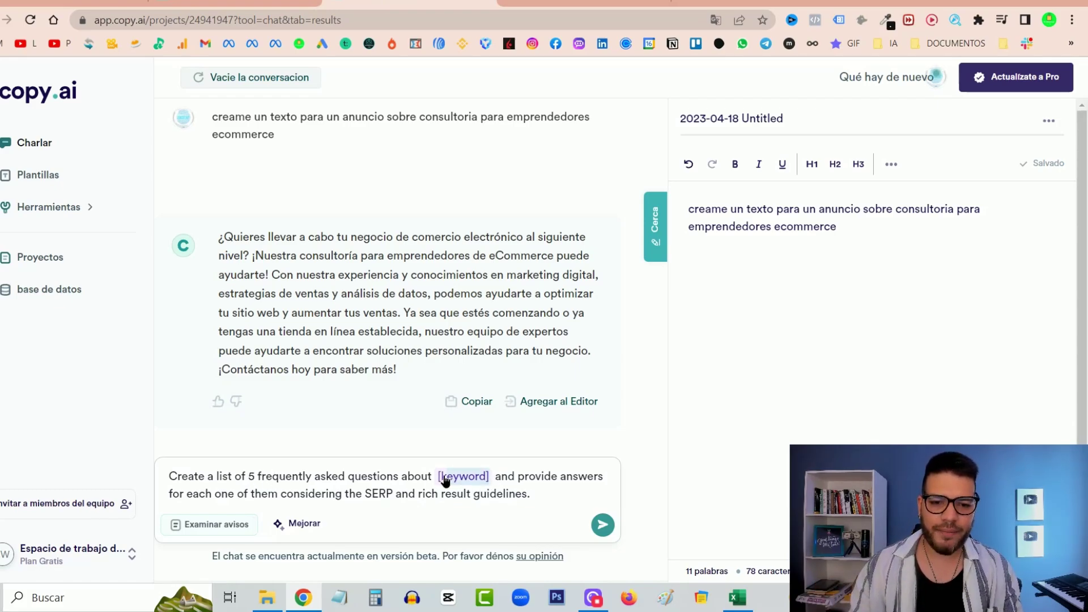
type("un negocio de consu")
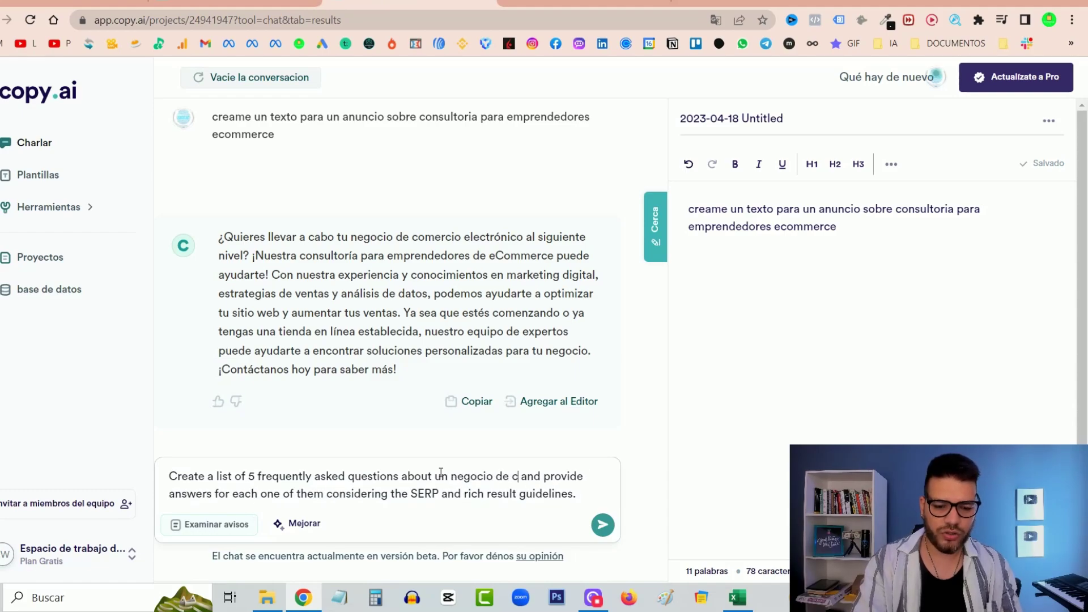
type("ltoria para em")
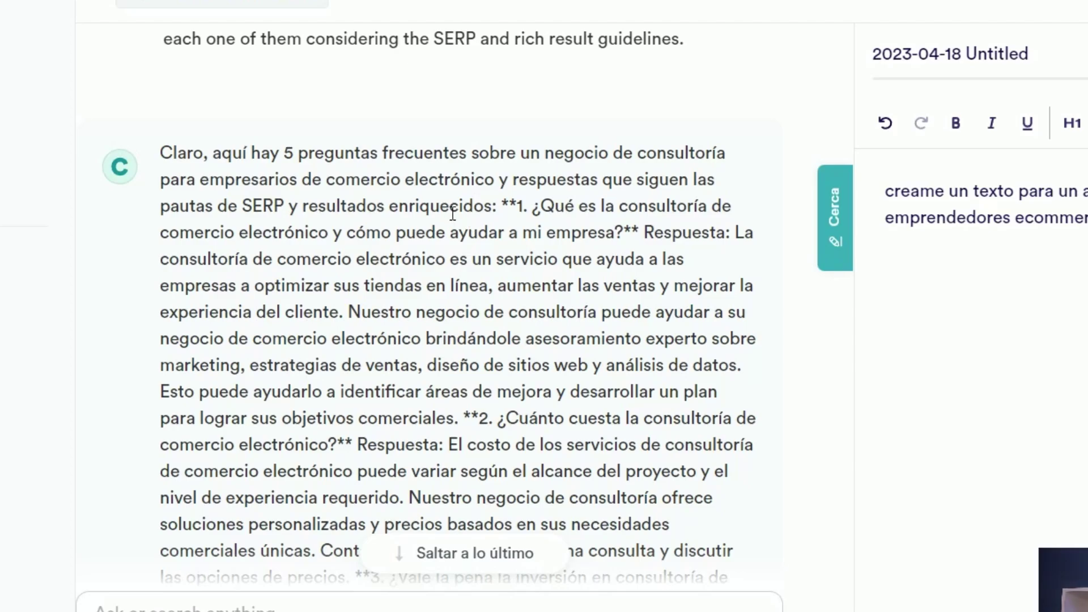
Read the generated frequently asked questions and highlight the first question about e-commerce consulting
scroll(515, 104, "down", 2)
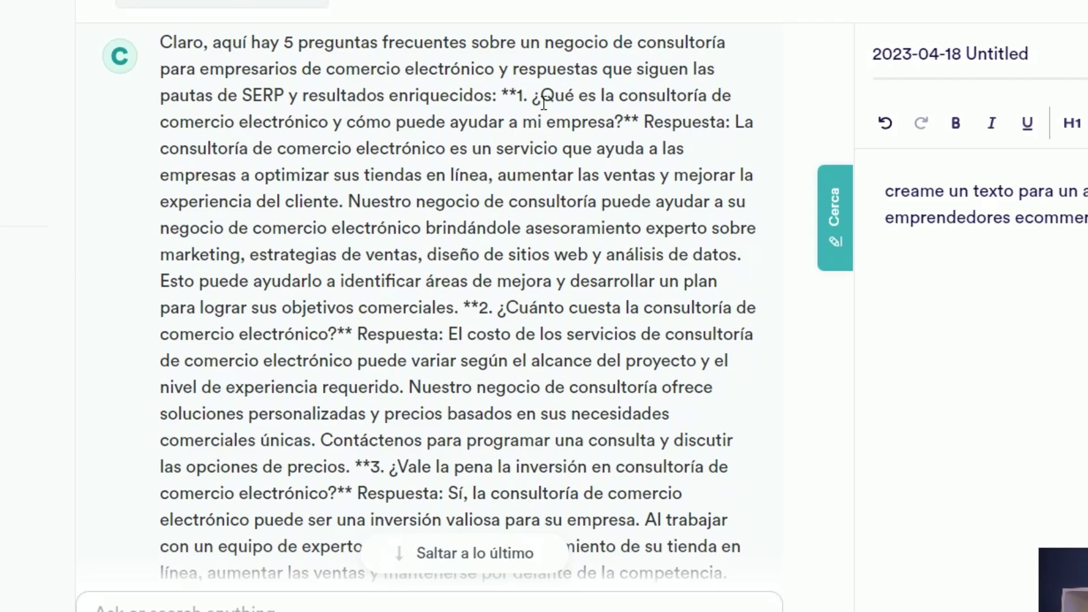
left_click_drag(540, 95, 638, 131)
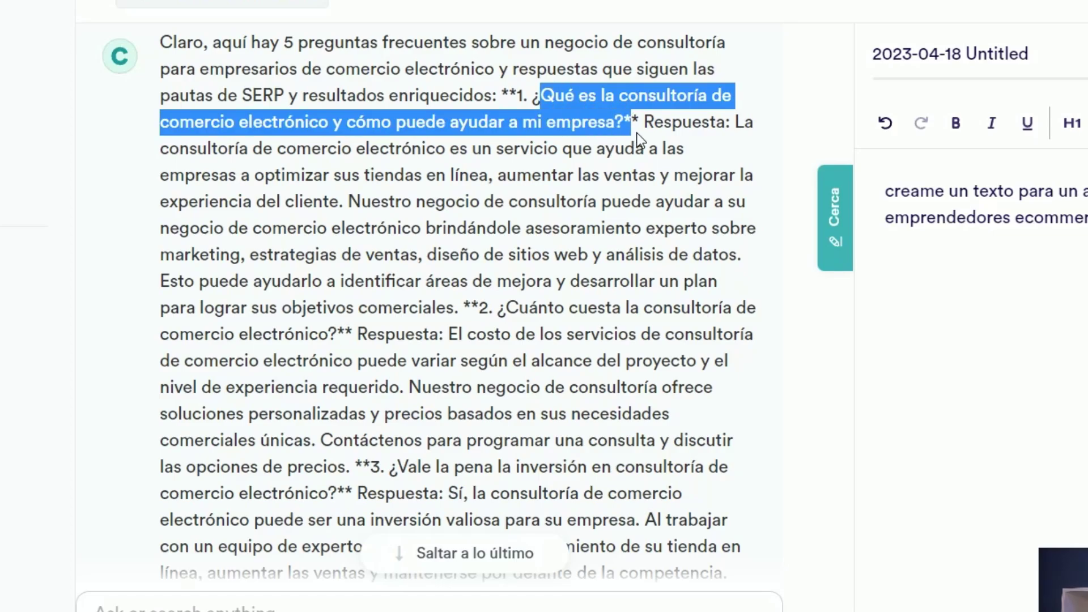
left_click(640, 136)
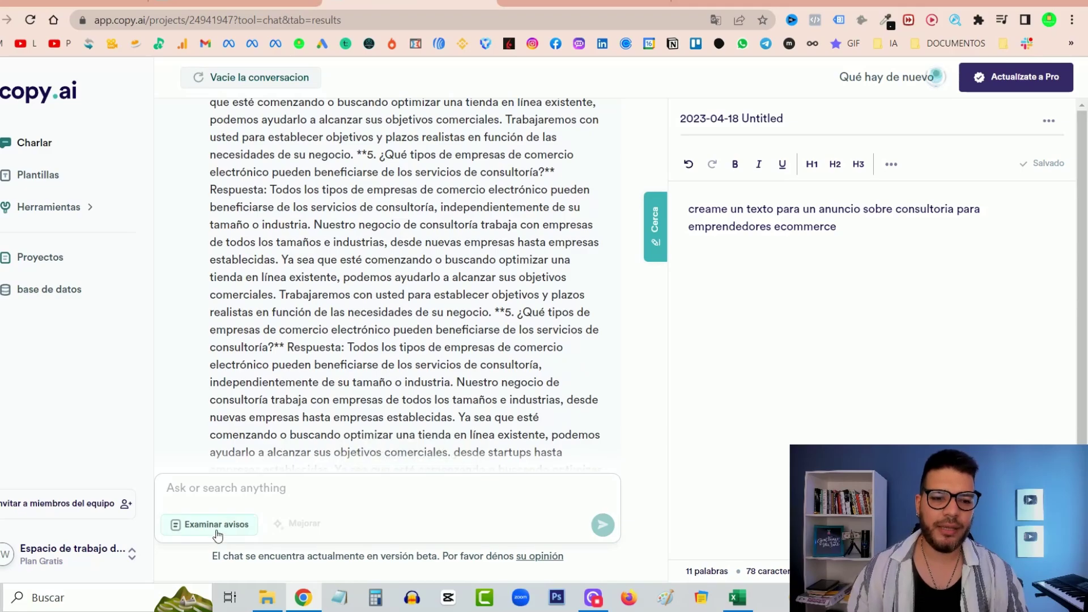
Look through the prompt library's categories, close it and return to the chat message box
left_click(215, 524)
scroll(246, 261, "down", 1)
scroll(226, 391, "up", 1)
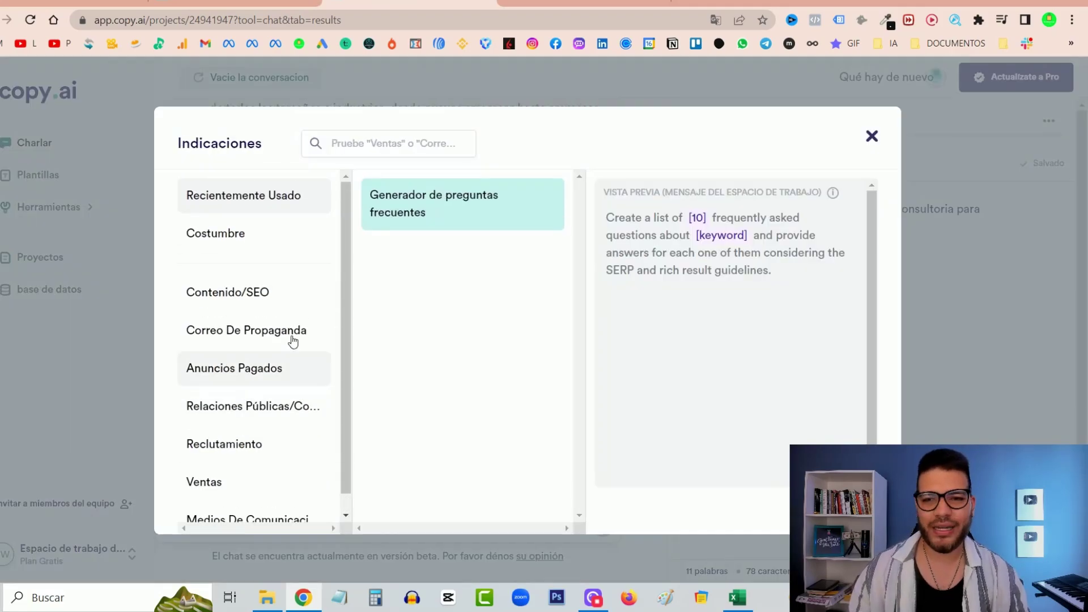
left_click(873, 136)
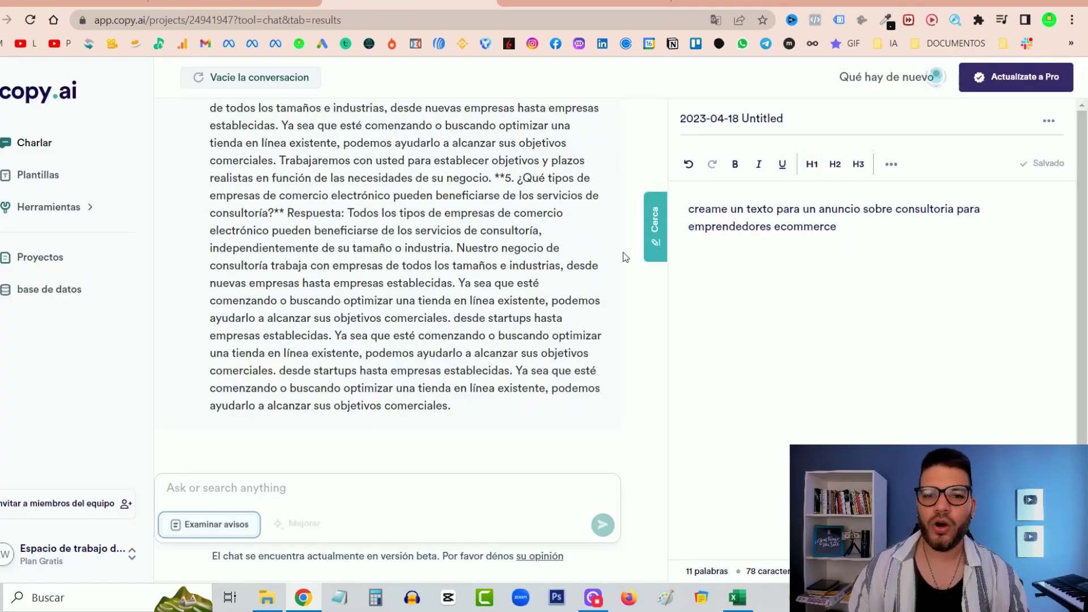
left_click(347, 492)
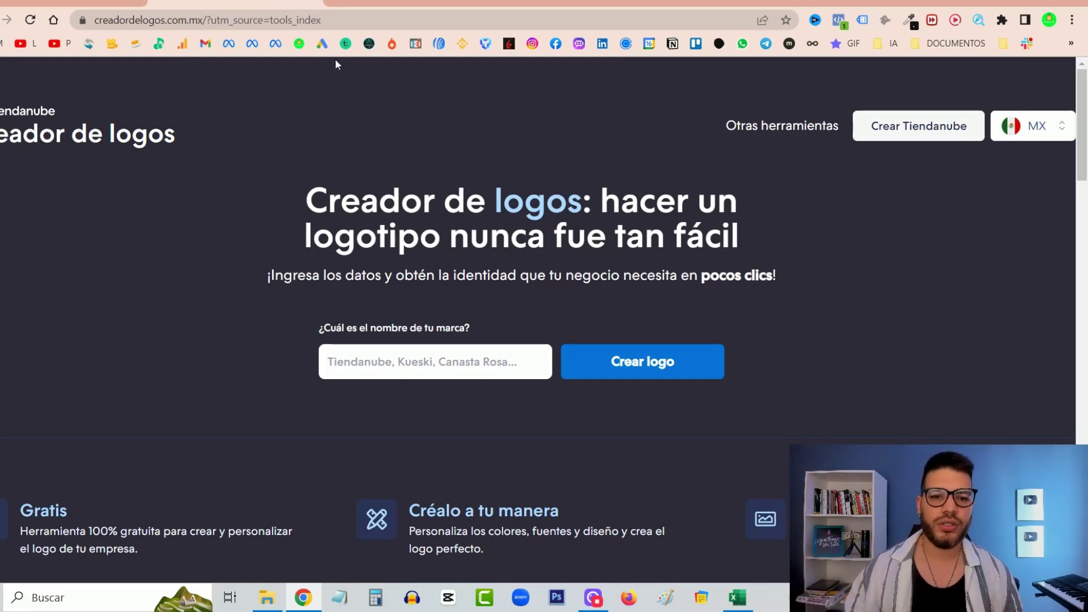
Enter "consultoria 360" as the brand name and start creating the logo
left_click(455, 364)
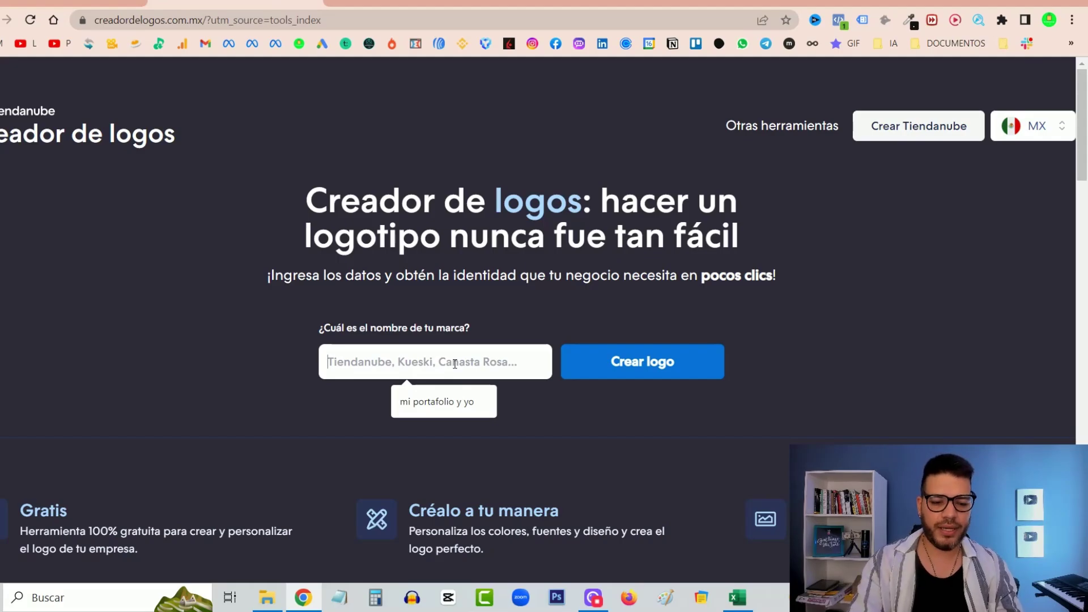
type("consultoria 360")
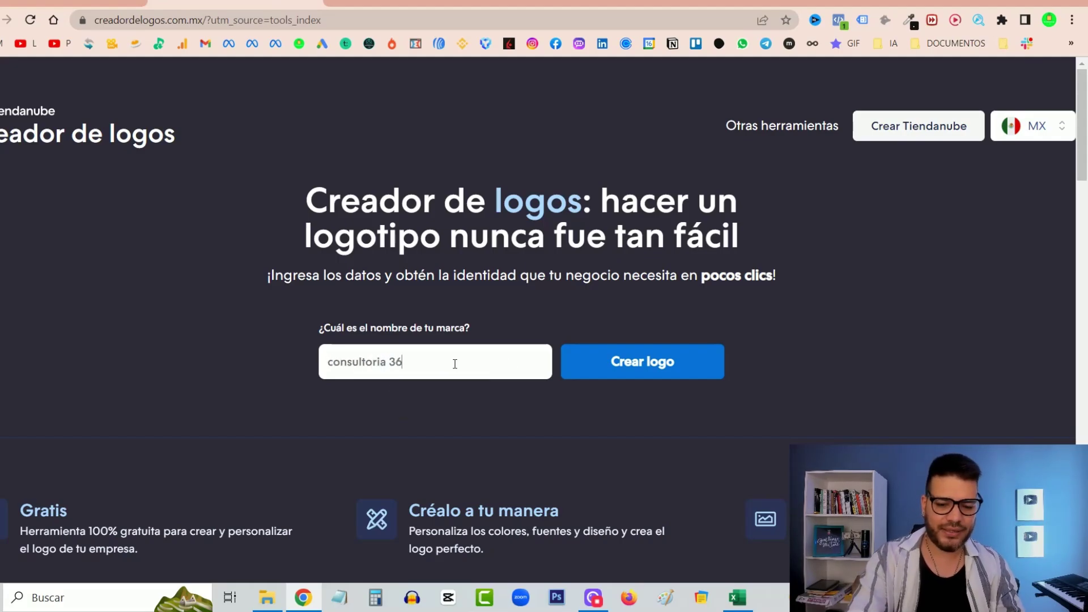
left_click(635, 361)
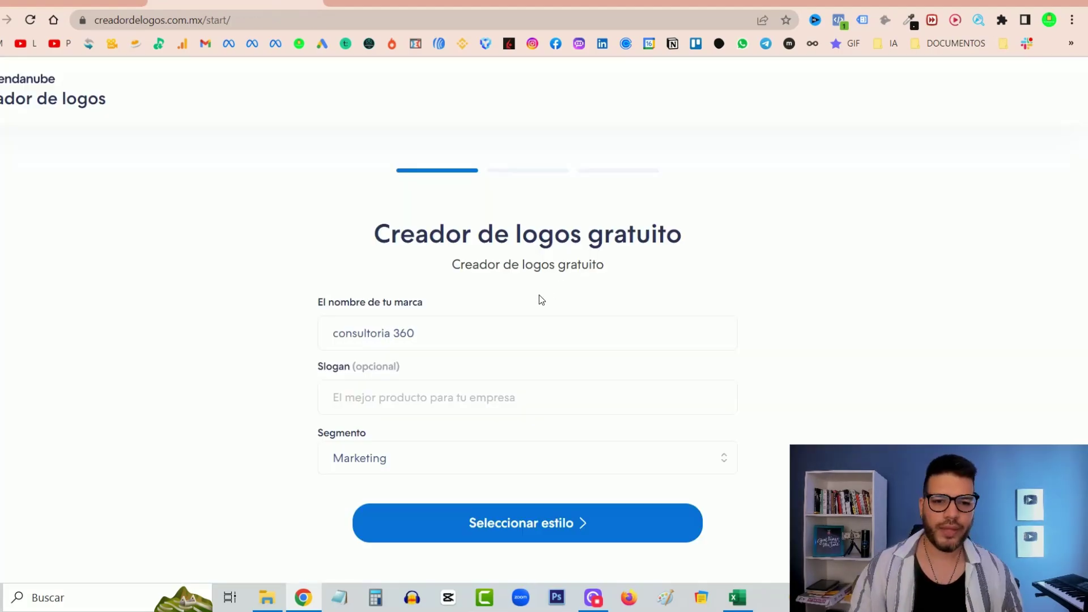
Leave the slogan empty, review the business segments, choose Marketing and continue to the style selection
left_click(405, 397)
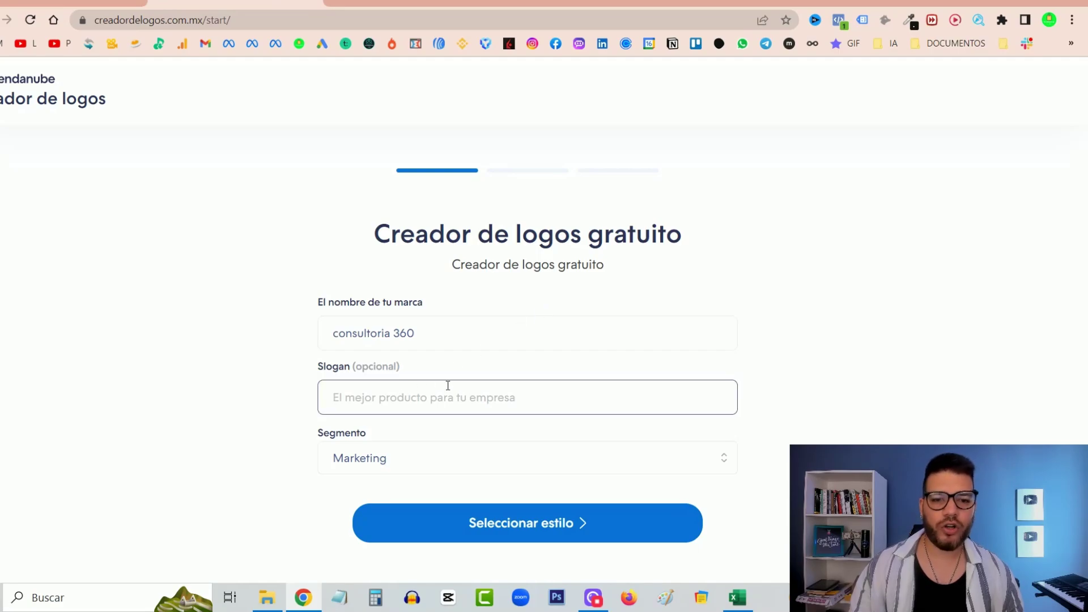
left_click(522, 368)
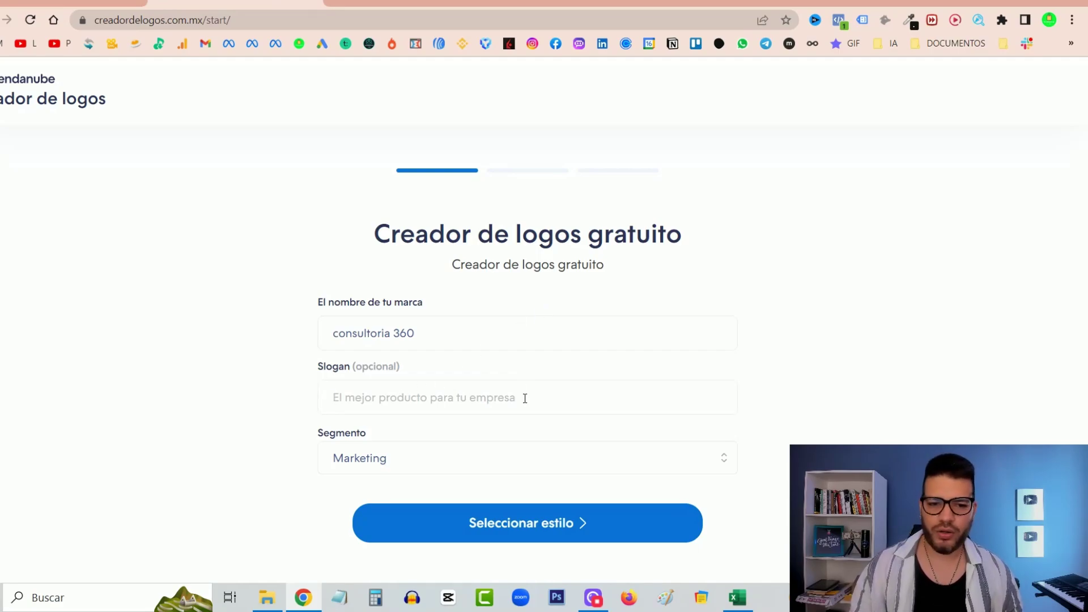
left_click(475, 460)
scroll(828, 402, "down", 1)
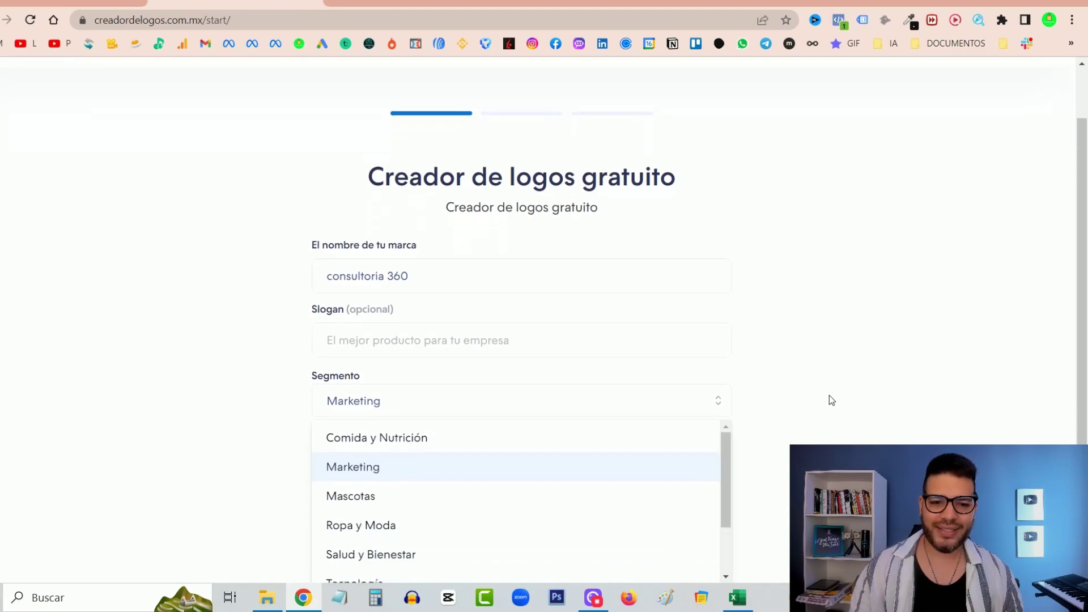
left_click_drag(729, 462, 722, 516)
scroll(474, 539, "up", 2)
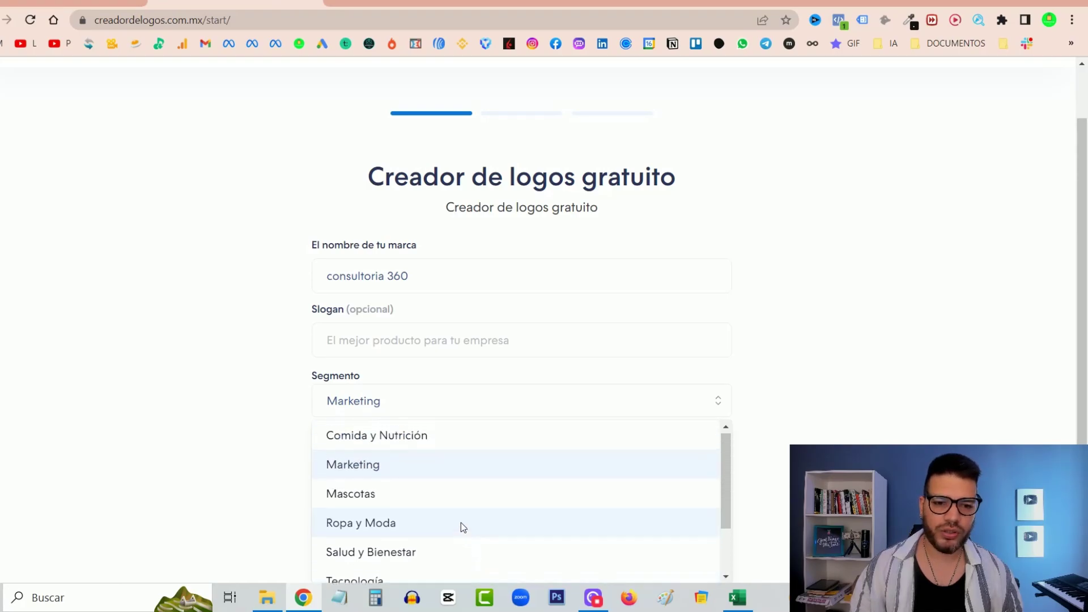
left_click(360, 474)
left_click(503, 522)
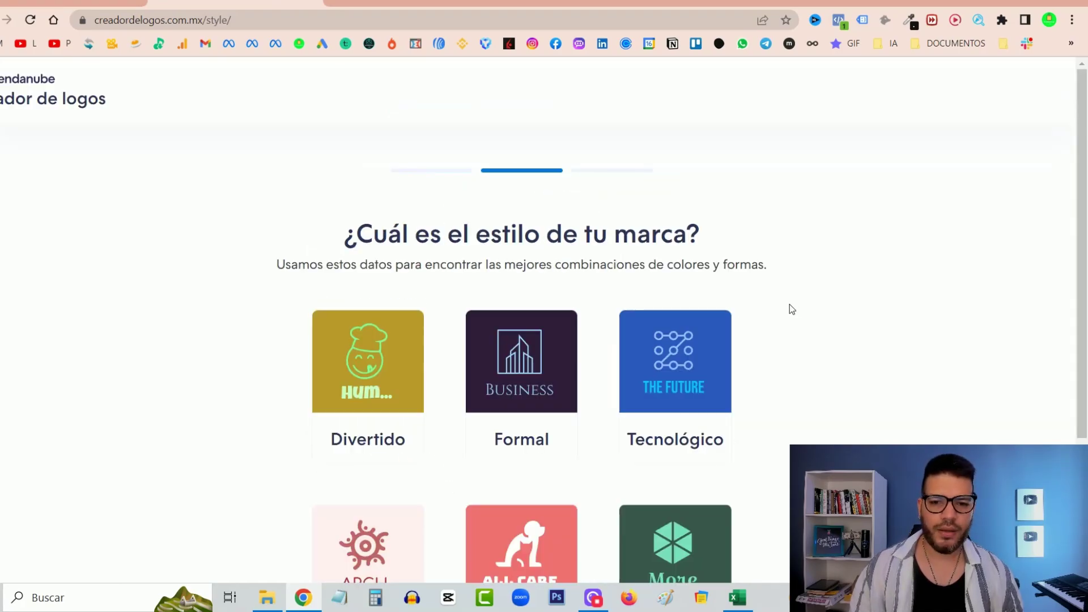
Choose the Formal brand style and generate the logo proposals
scroll(794, 313, "down", 3)
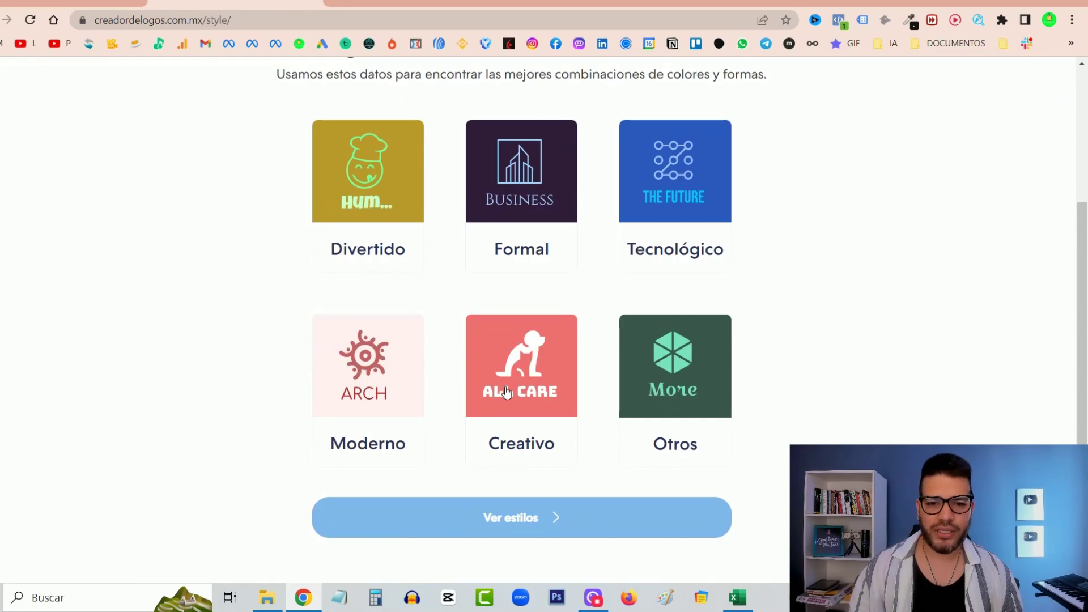
left_click(508, 182)
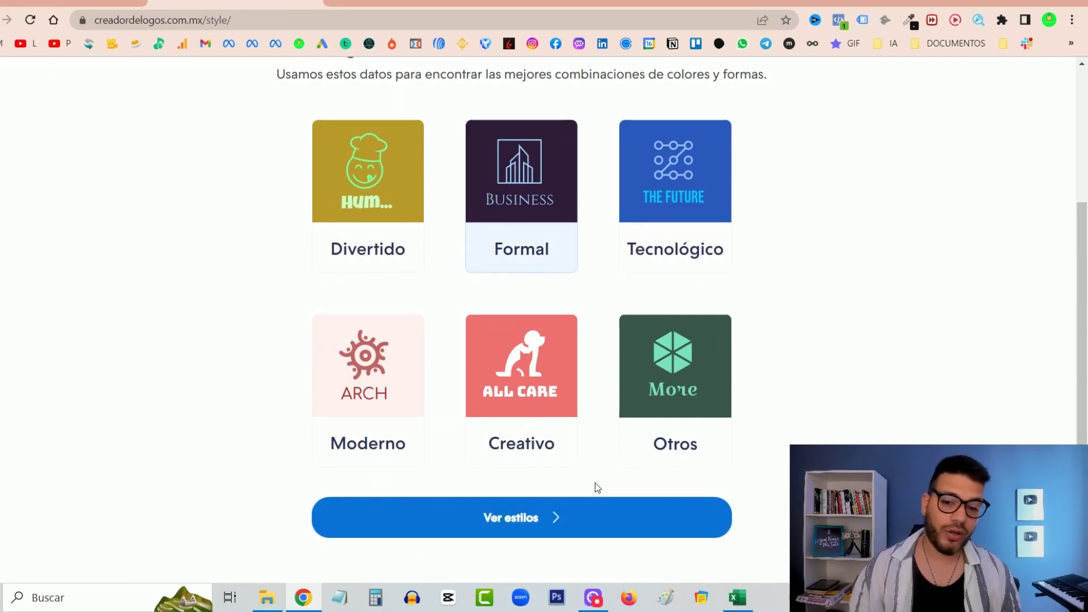
left_click(517, 524)
Browse the logo proposals and open the dark blue design with the sun-like icon for editing
scroll(935, 232, "down", 4)
scroll(935, 233, "down", 1)
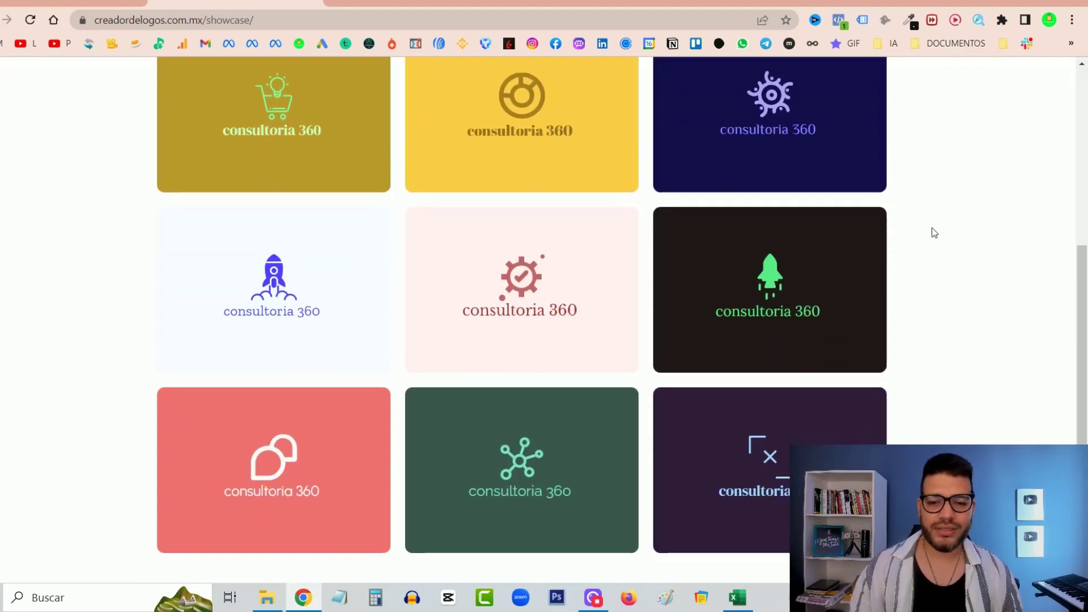
mouse_move(655, 337)
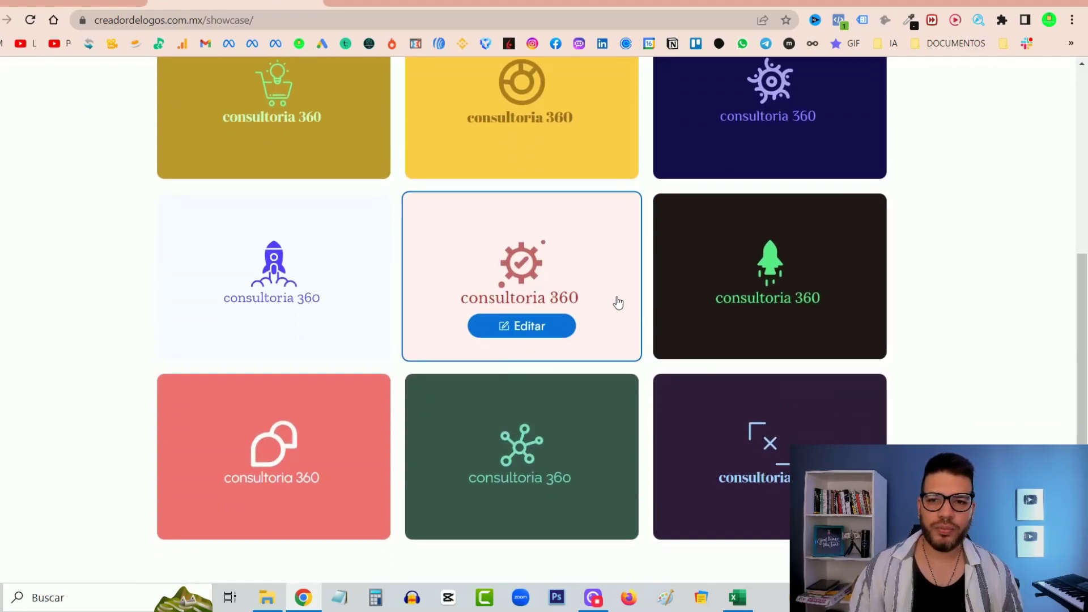
scroll(736, 273, "up", 3)
left_click(784, 245)
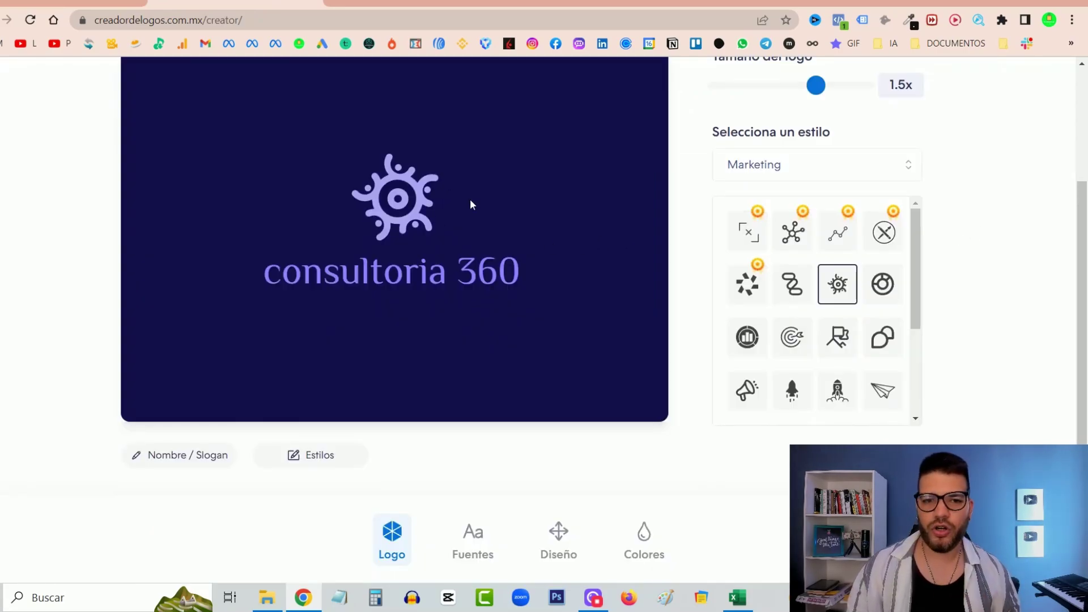
Replace the logo's icon with the circular bar chart from the Marketing set
scroll(844, 266, "down", 3)
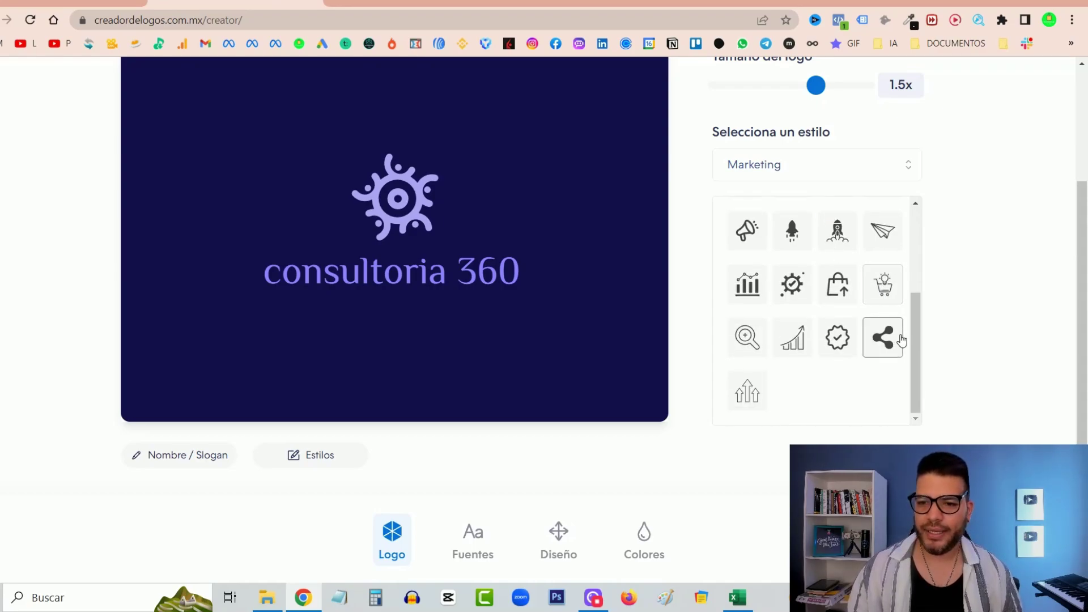
mouse_move(913, 342)
left_mouse_down()
mouse_move(921, 251)
mouse_move(916, 323)
left_mouse_up()
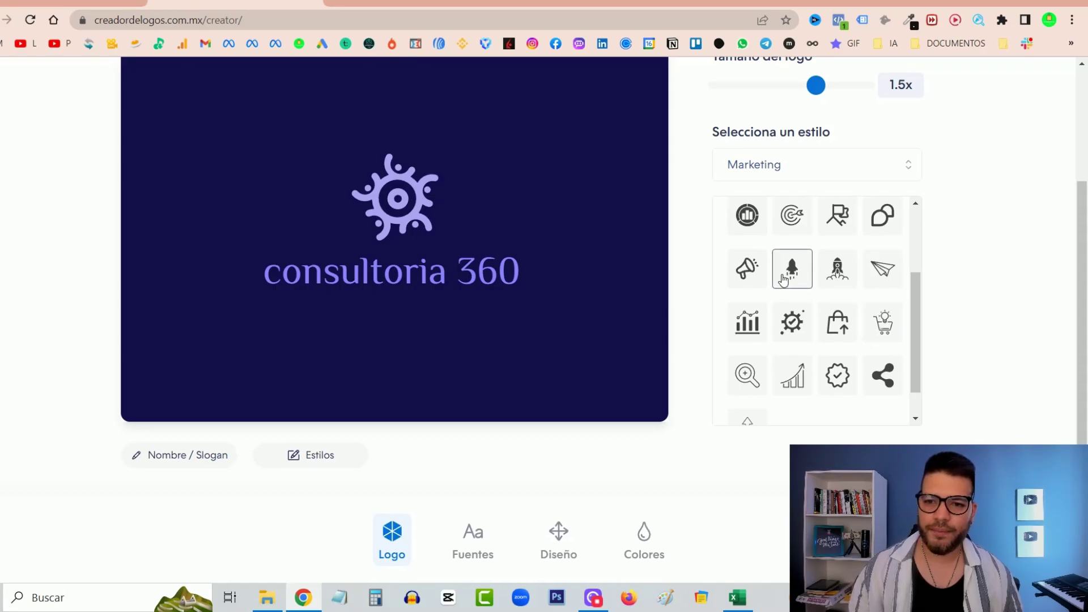
left_click(748, 215)
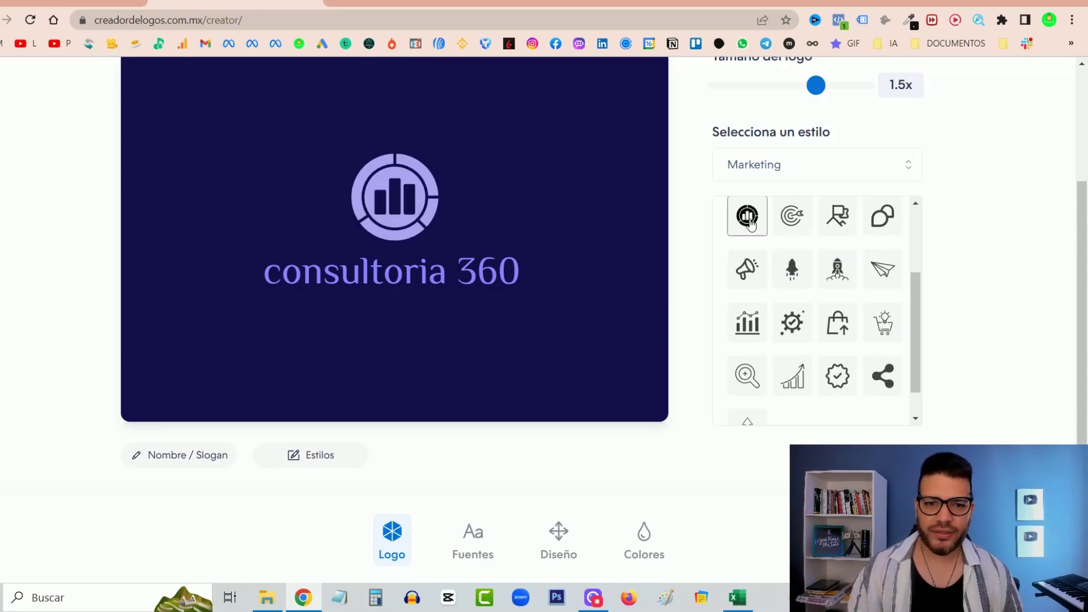
Look through the logo's colour, layout and font options
left_click(637, 529)
left_click(563, 532)
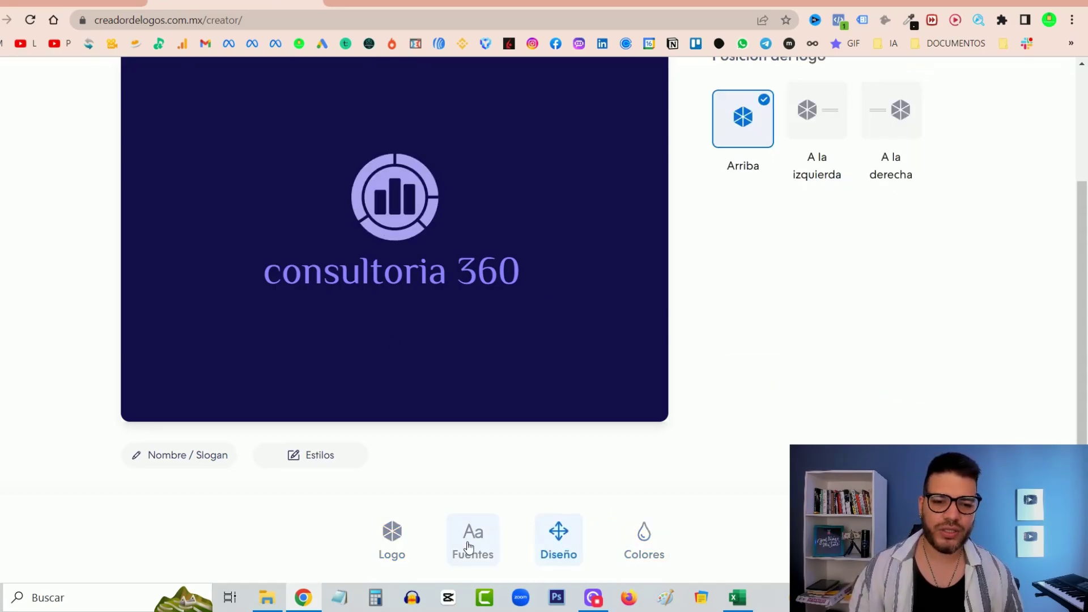
left_click(470, 545)
Return to the brand styles, add Divertido to the selection and generate new logo proposals
left_click(316, 457)
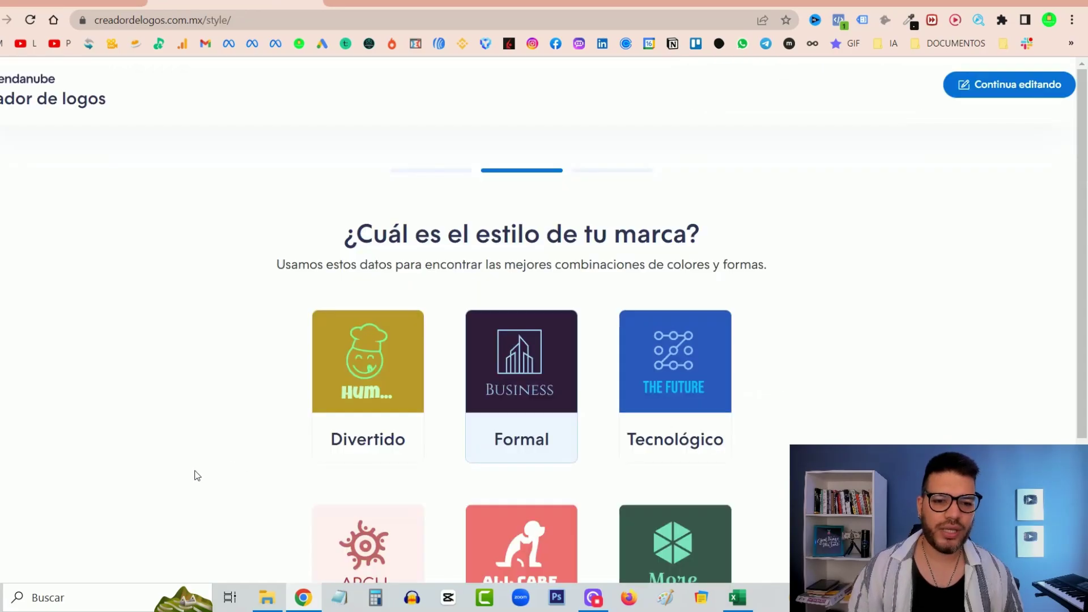
scroll(437, 254, "down", 3)
left_click(386, 203)
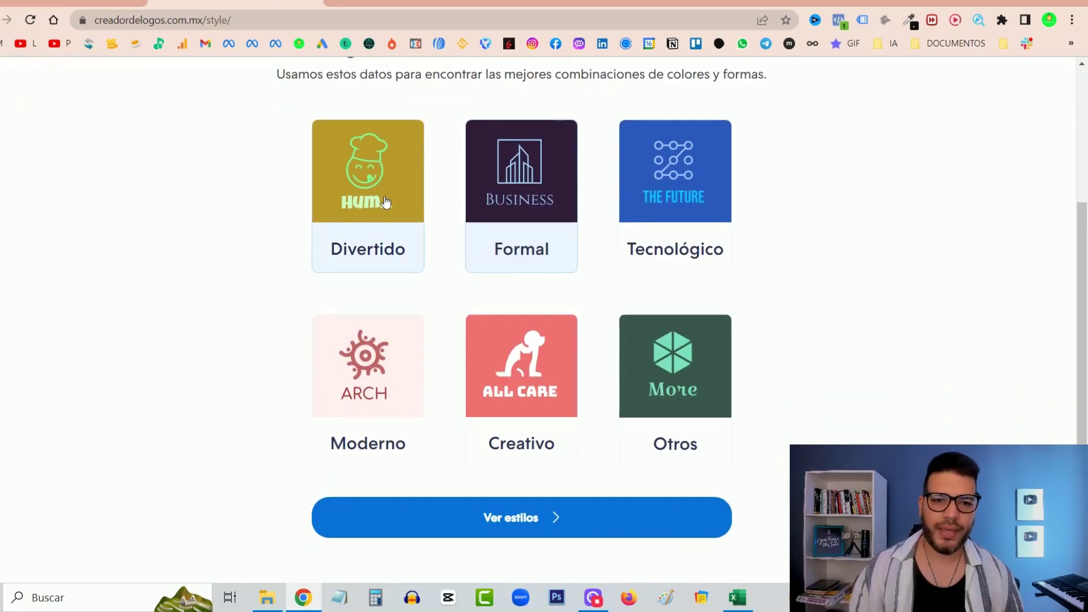
left_click(540, 536)
scroll(558, 458, "down", 5)
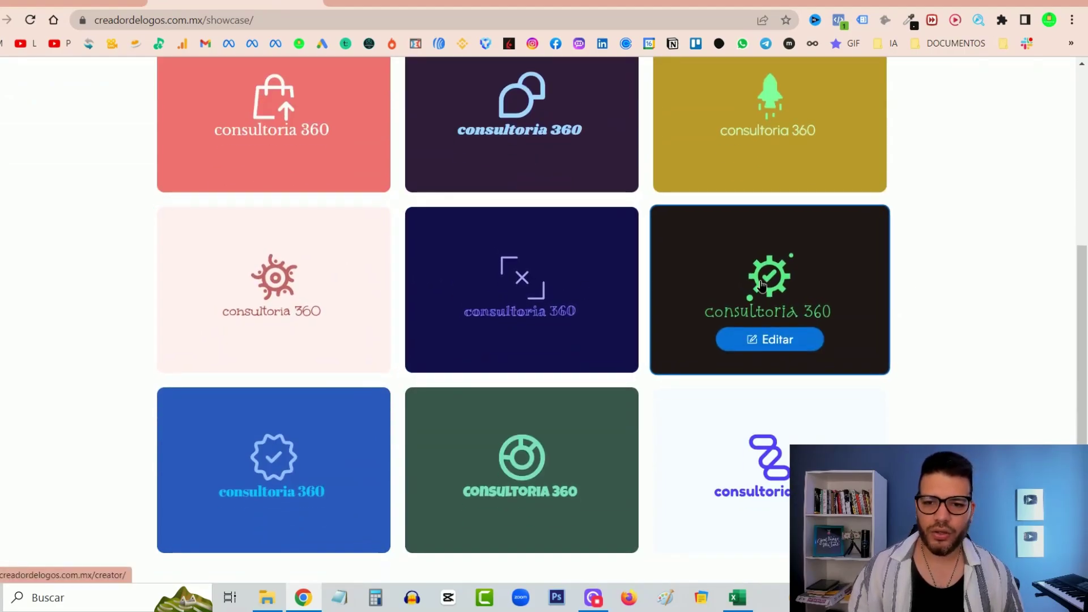
Open the black design with the green gear and check mark for editing and bring up its download form at the name field
left_click(770, 338)
scroll(918, 202, "down", 2)
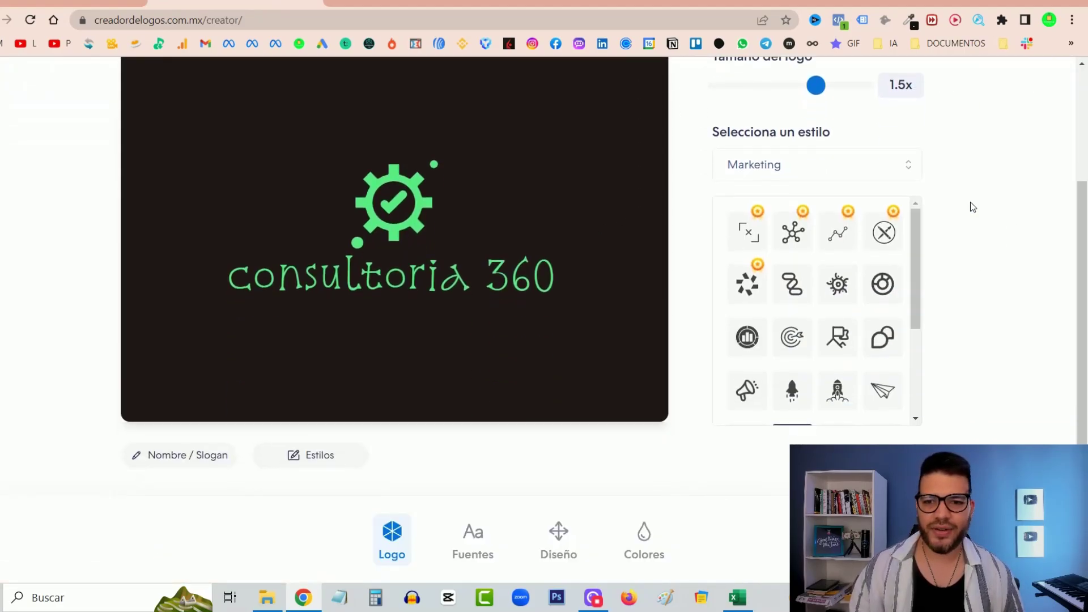
scroll(970, 202, "up", 2)
left_click(1014, 93)
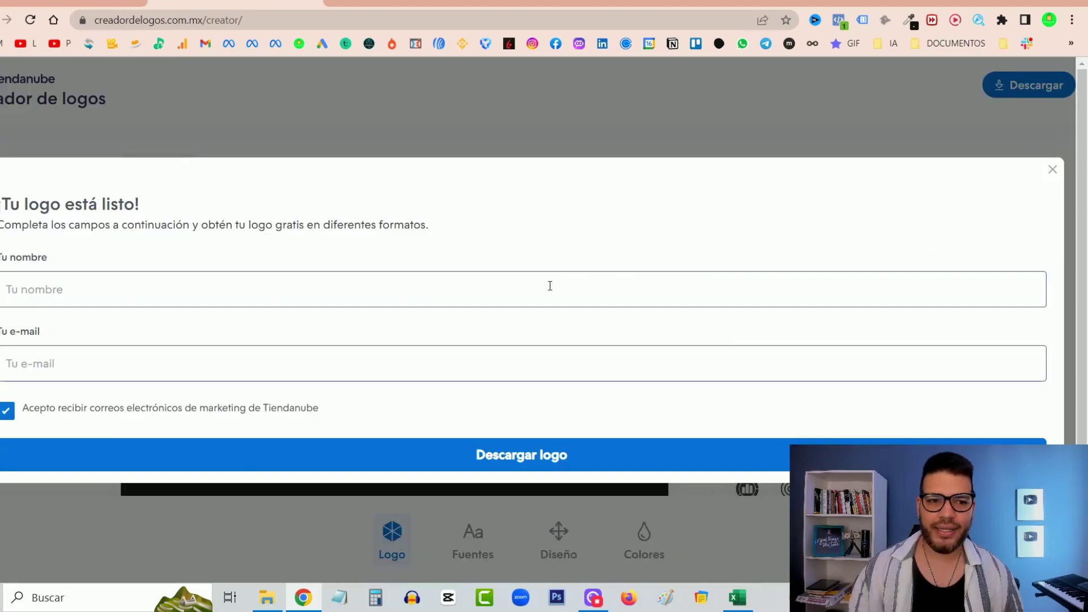
left_click(133, 299)
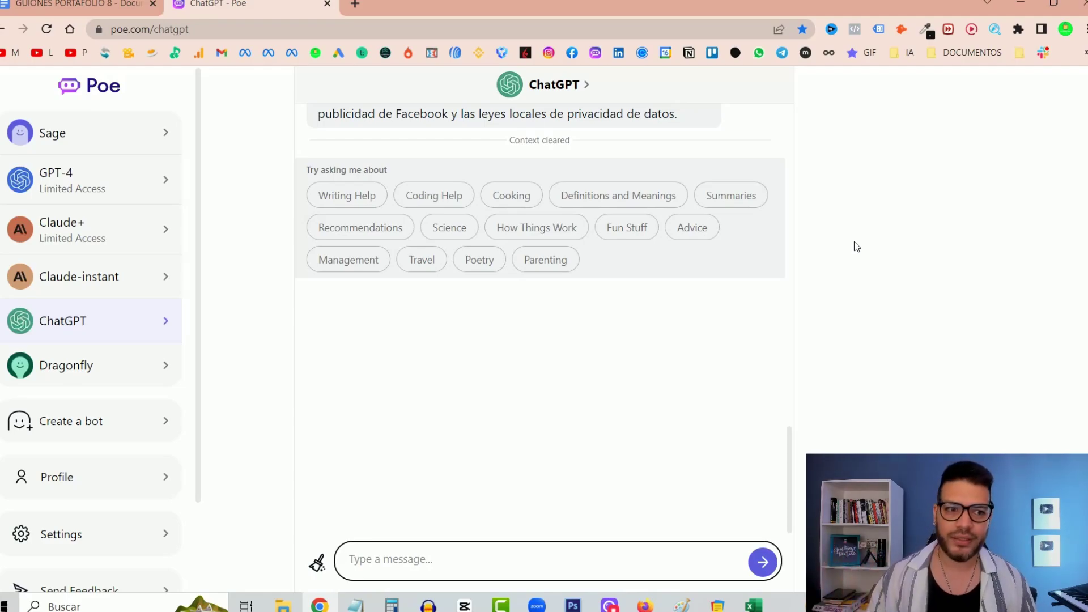
Switch to Poe and view the GPT-4 and Sage chatbots
left_click(101, 193)
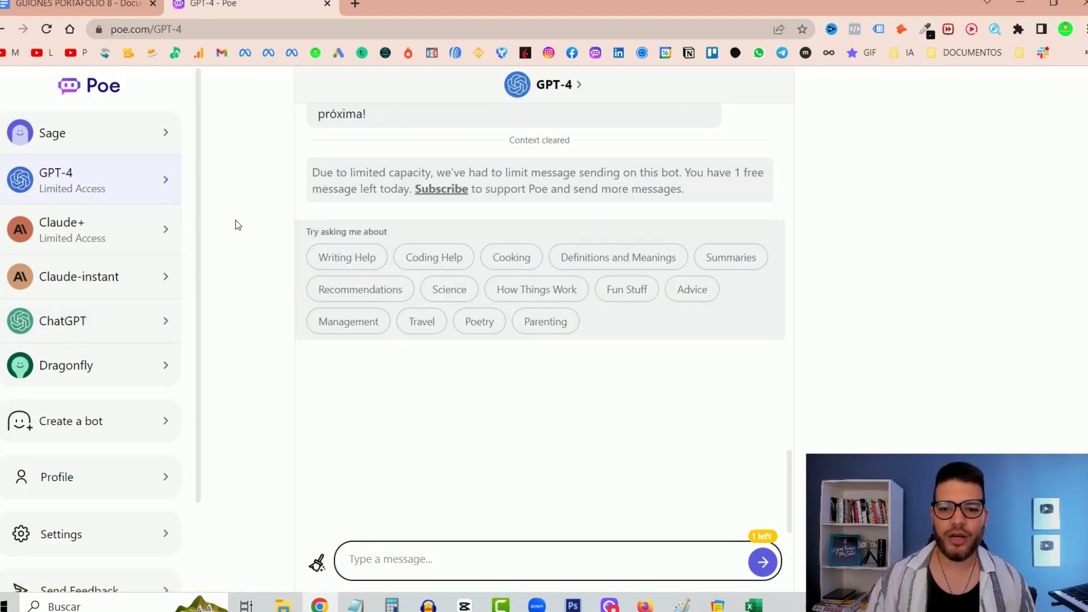
left_click(69, 139)
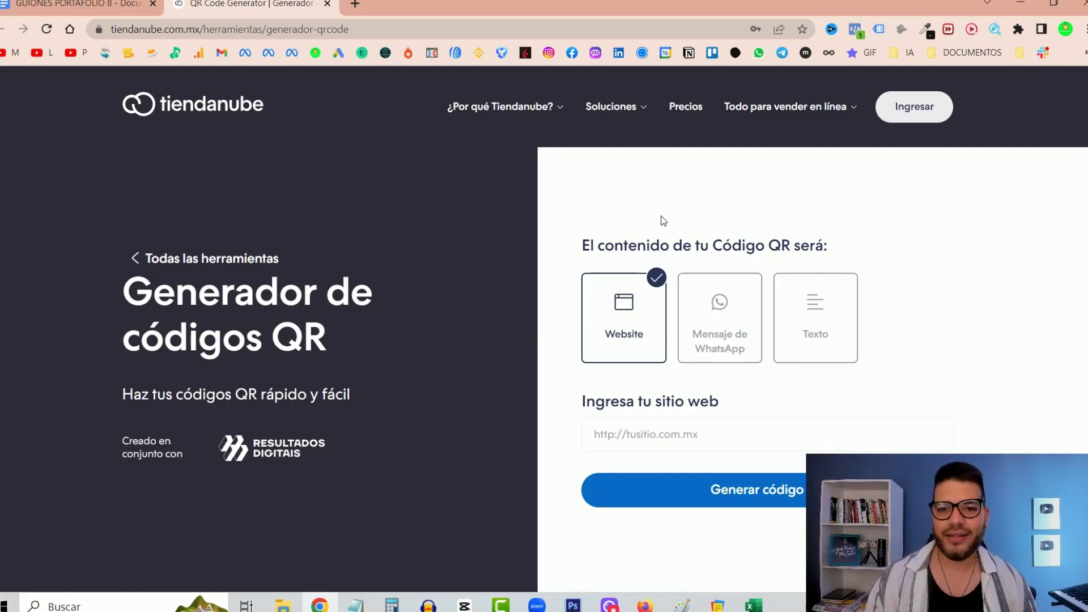
Compare the QR code's WhatsApp message and text content types, and return to the website type
left_click(720, 309)
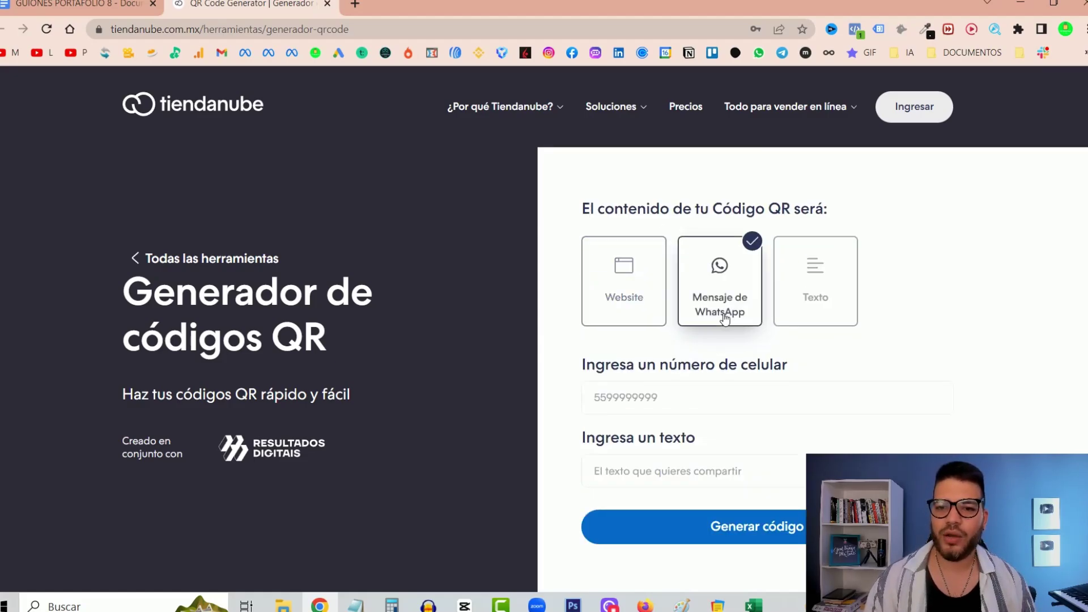
left_click(809, 282)
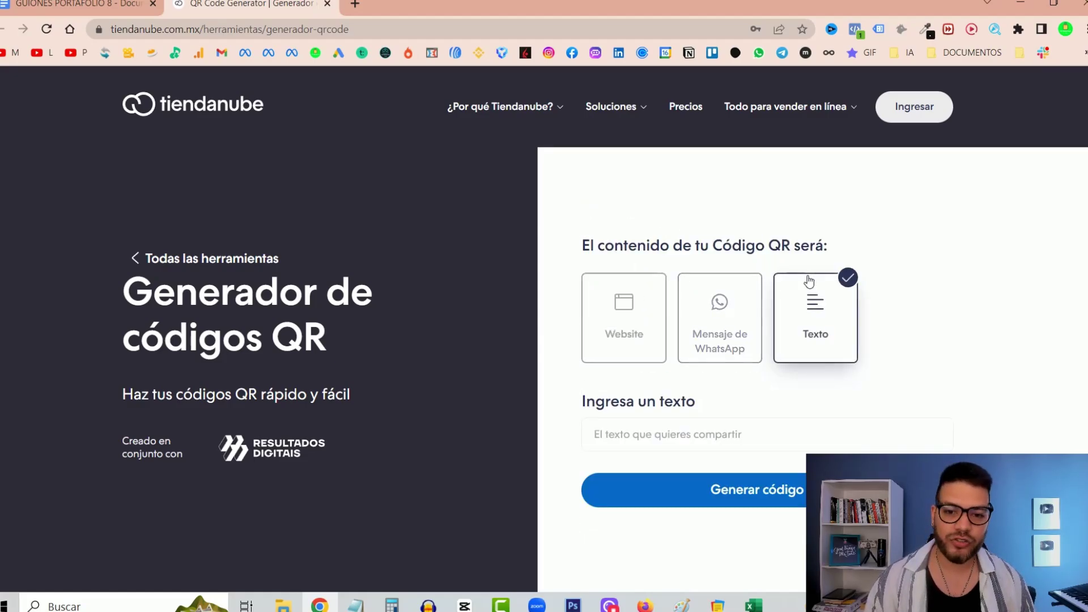
left_click(633, 348)
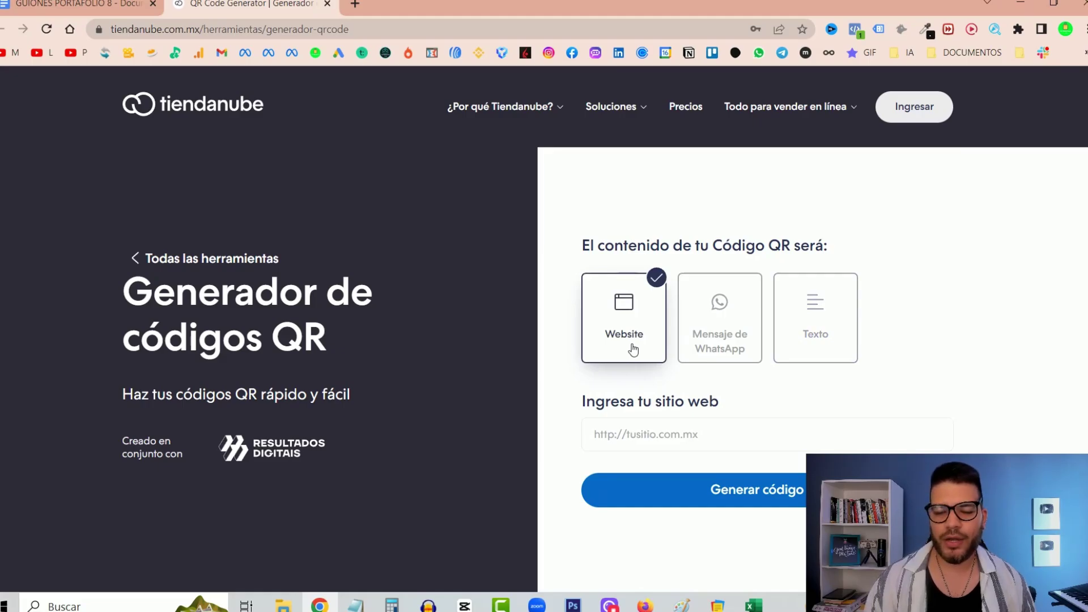
left_click(660, 436)
type("https://miportafolioyyo.com/")
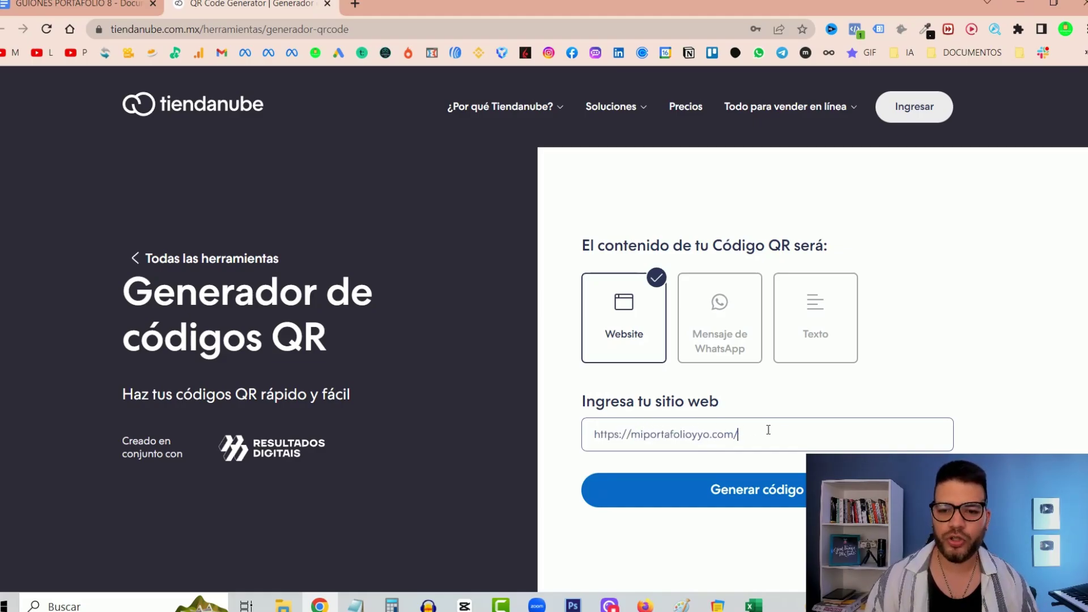
left_click(771, 495)
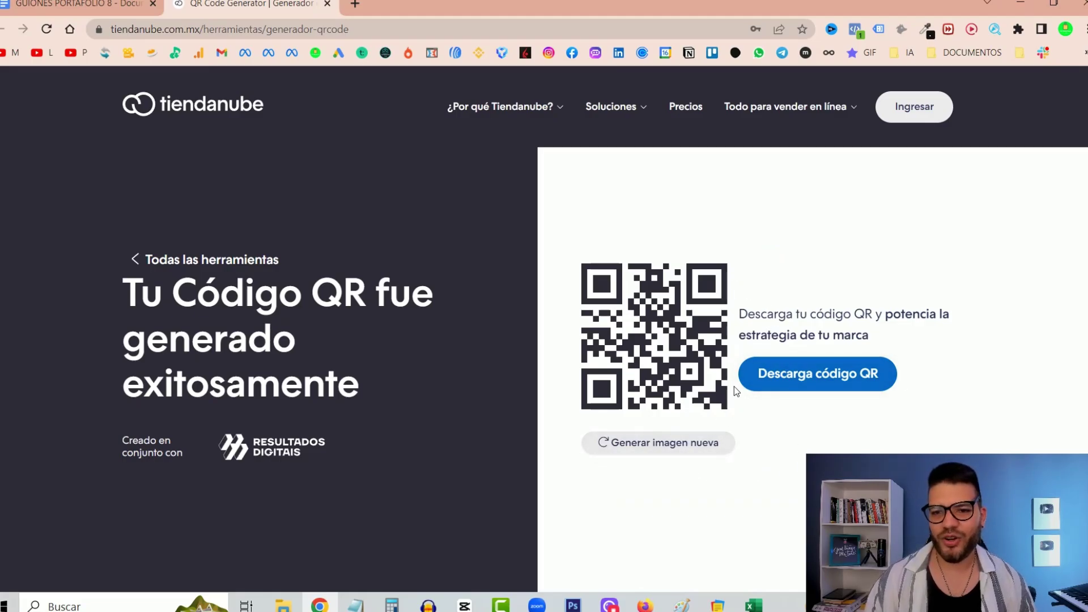
Download the generated QR code and decline the infographic offer
left_click(822, 379)
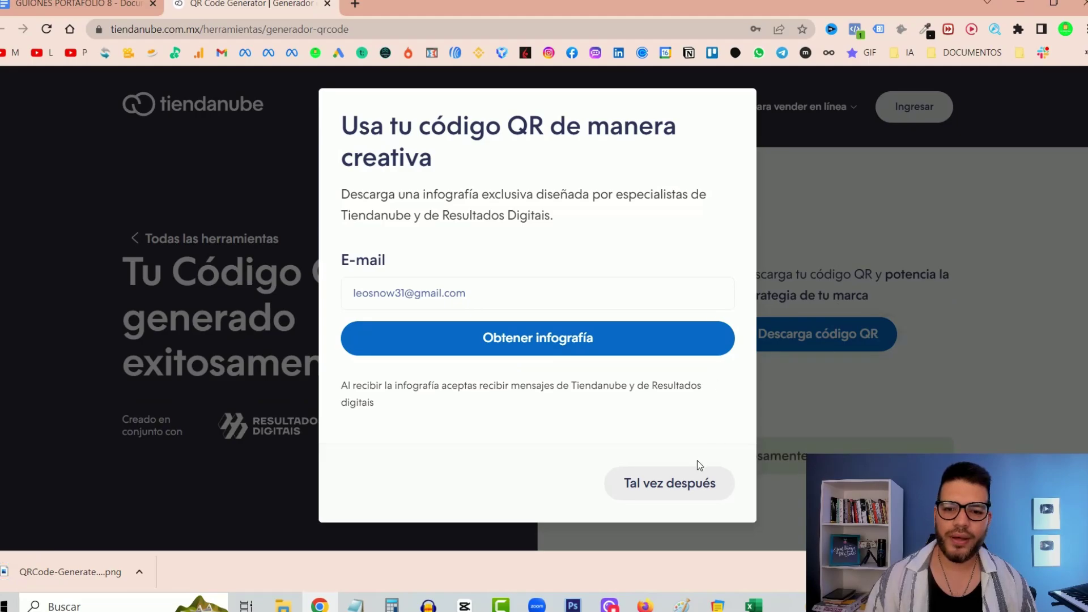
left_click(646, 483)
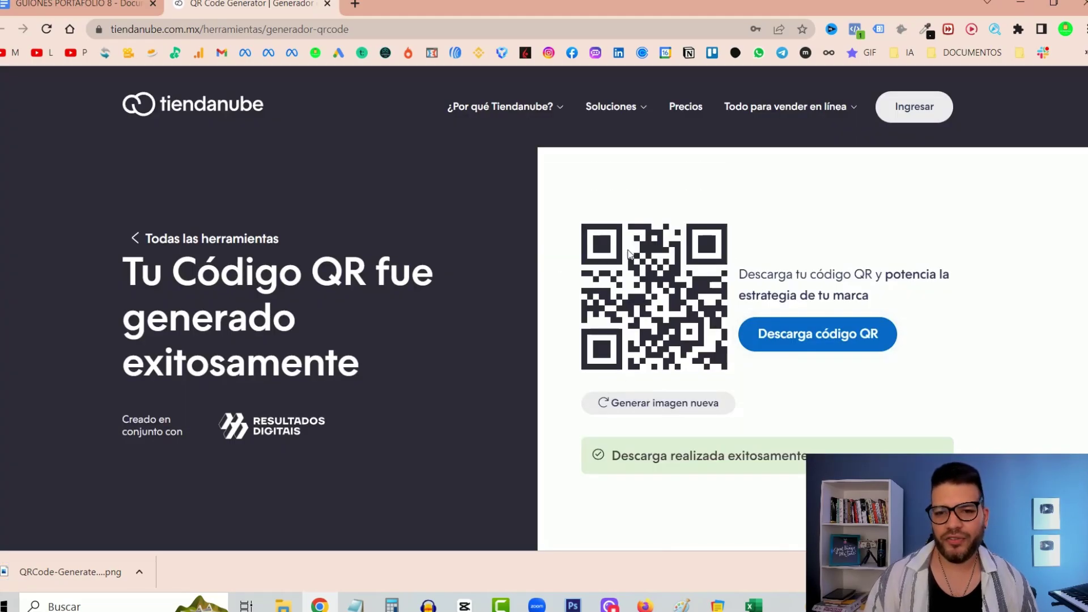
left_click_drag(737, 266, 873, 299)
left_click(1002, 216)
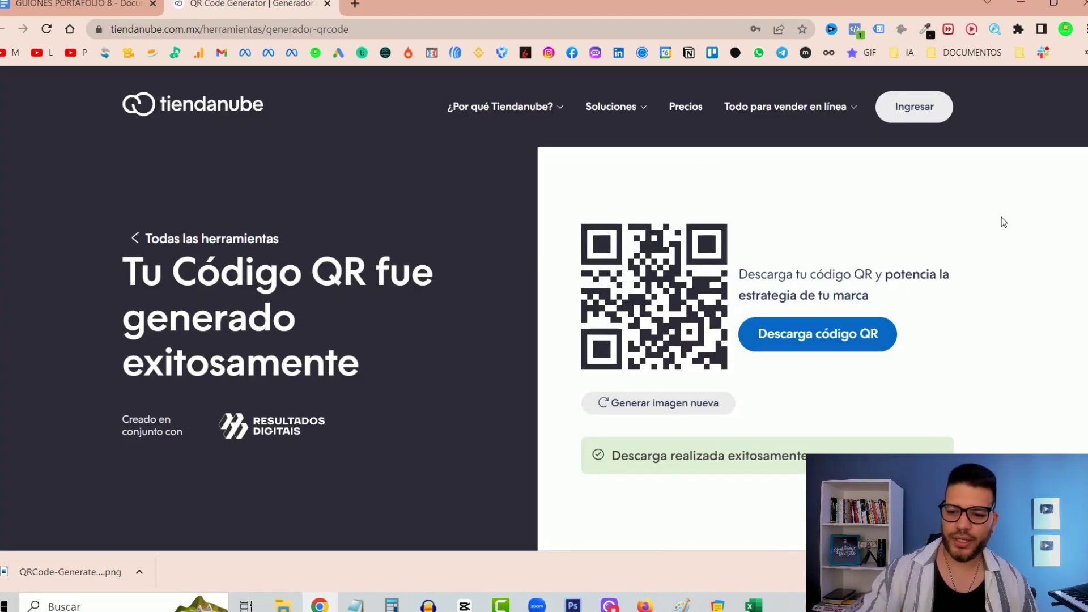
Capture a screen region about 906 × 571 px around the QR code and copy it to the clipboard
key("Print")
left_click_drag(483, 173, 1013, 506)
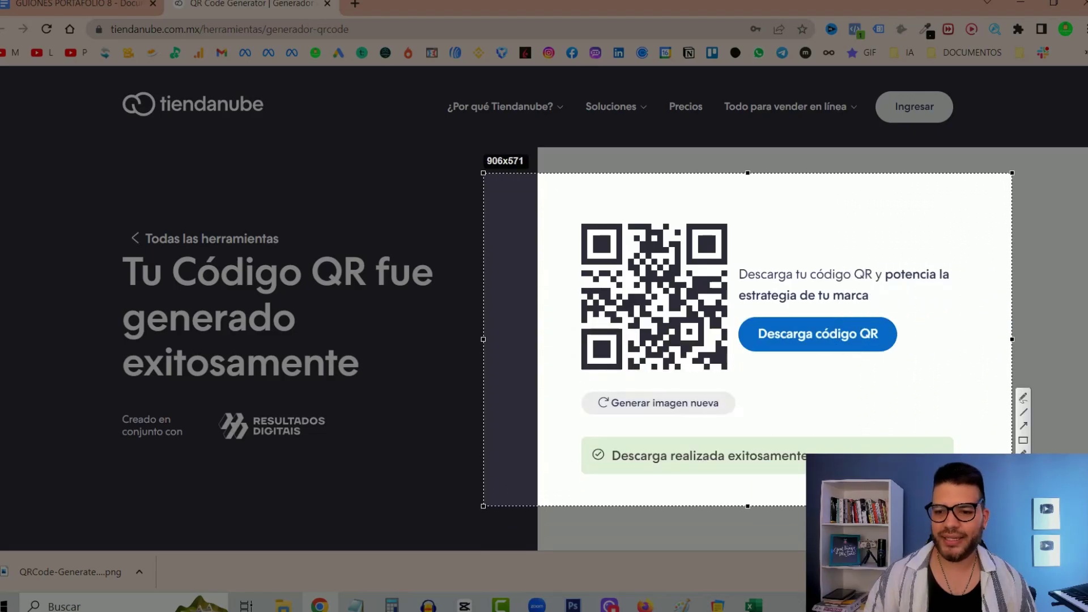
key("ctrl+c")
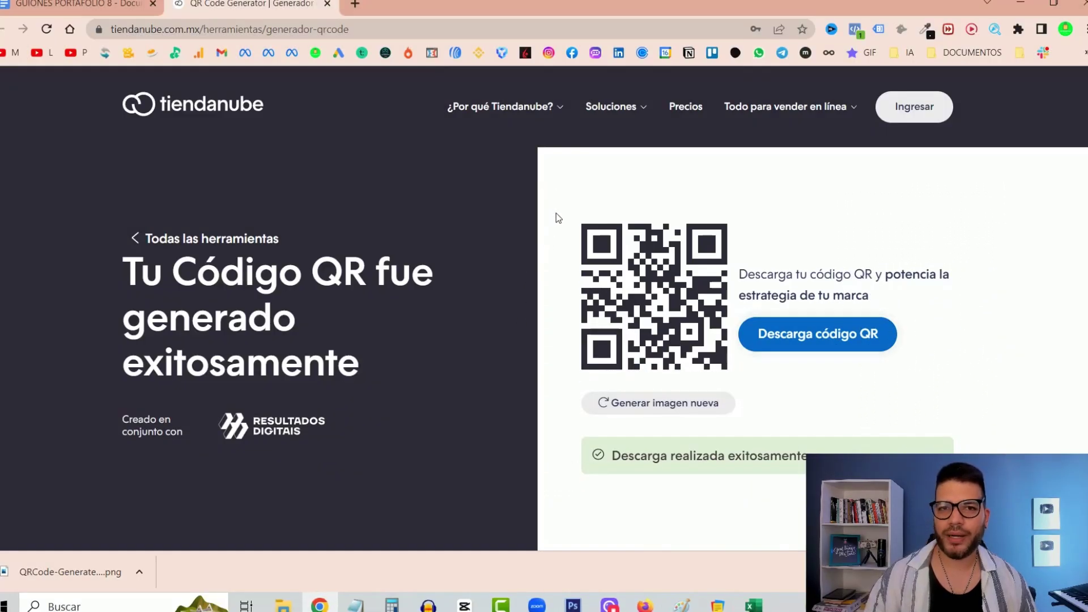